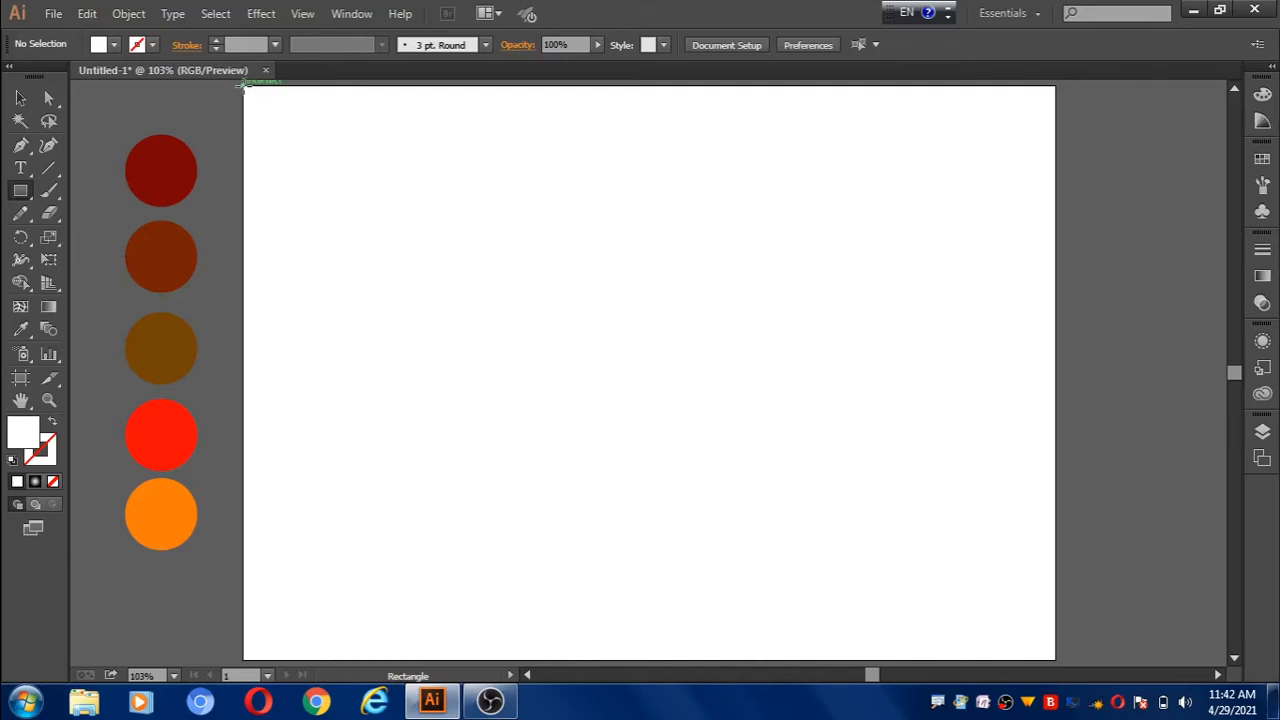
Cover the artboard with a white rectangle and add a central gradient mesh point, shifted right to about X 482 px, Y 293 px.
left_click_drag(244, 87, 1056, 659)
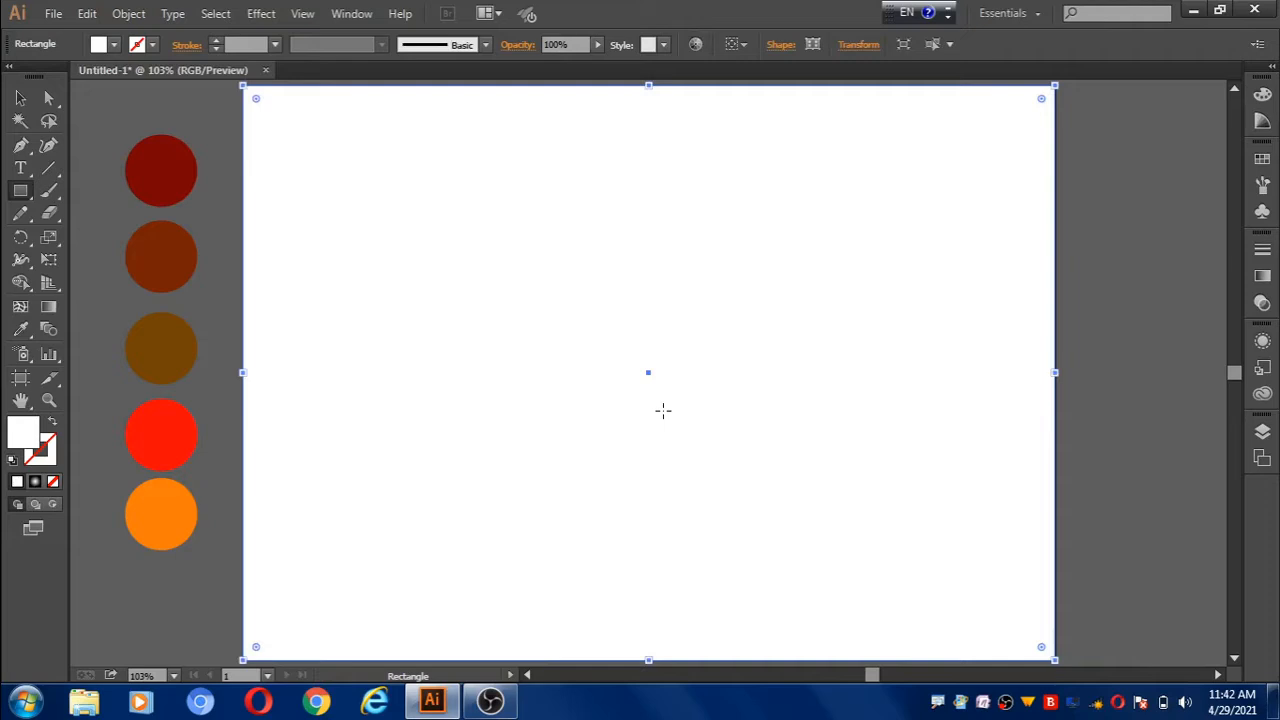
left_click(20, 306)
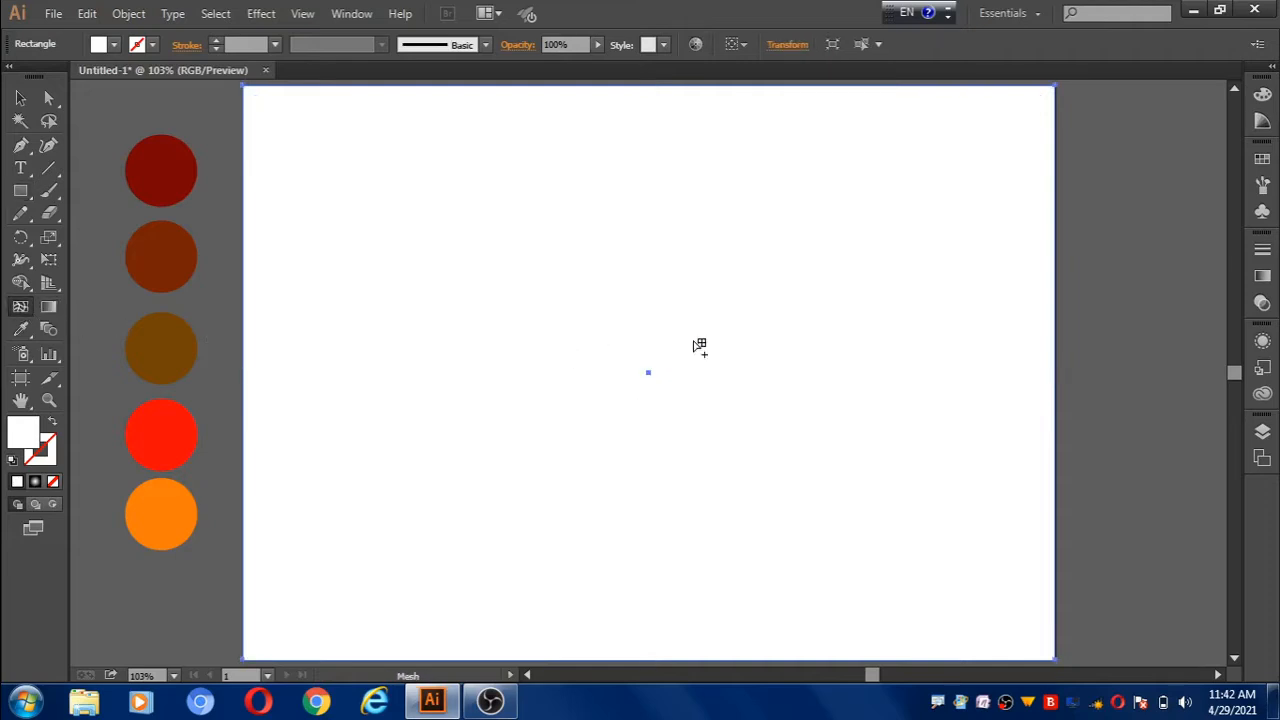
left_click(649, 373)
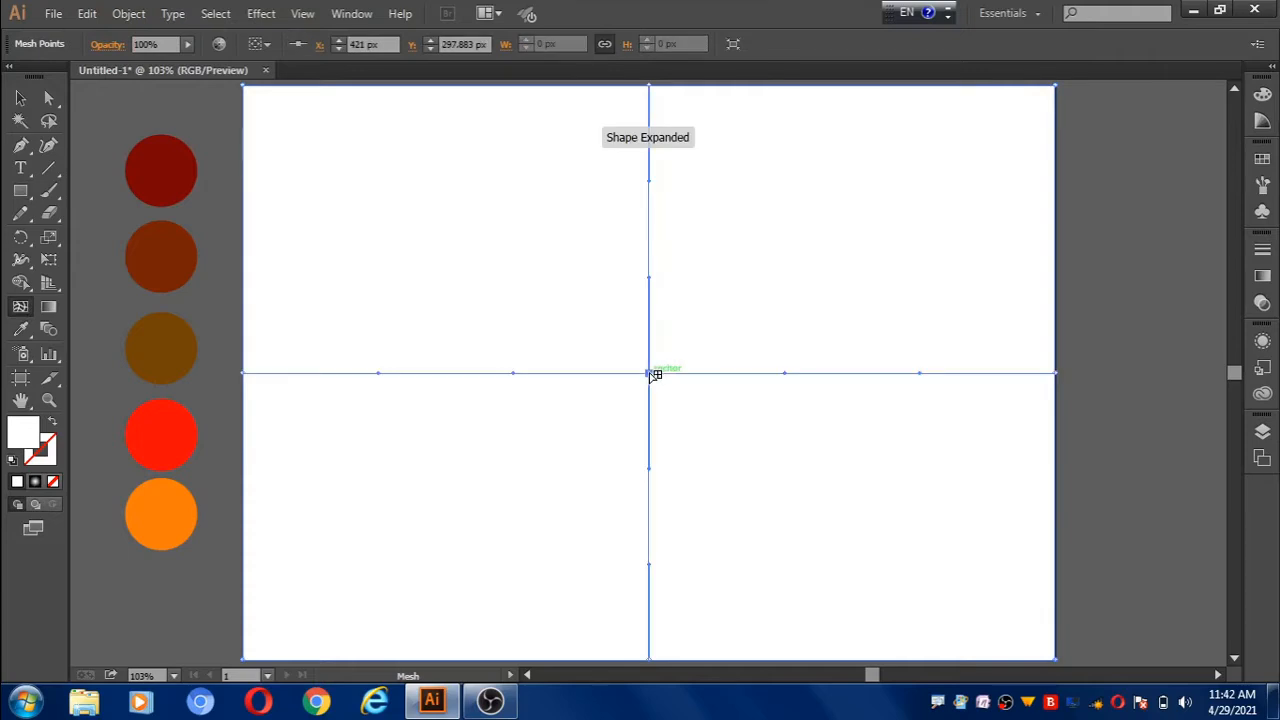
left_click_drag(651, 373, 712, 371)
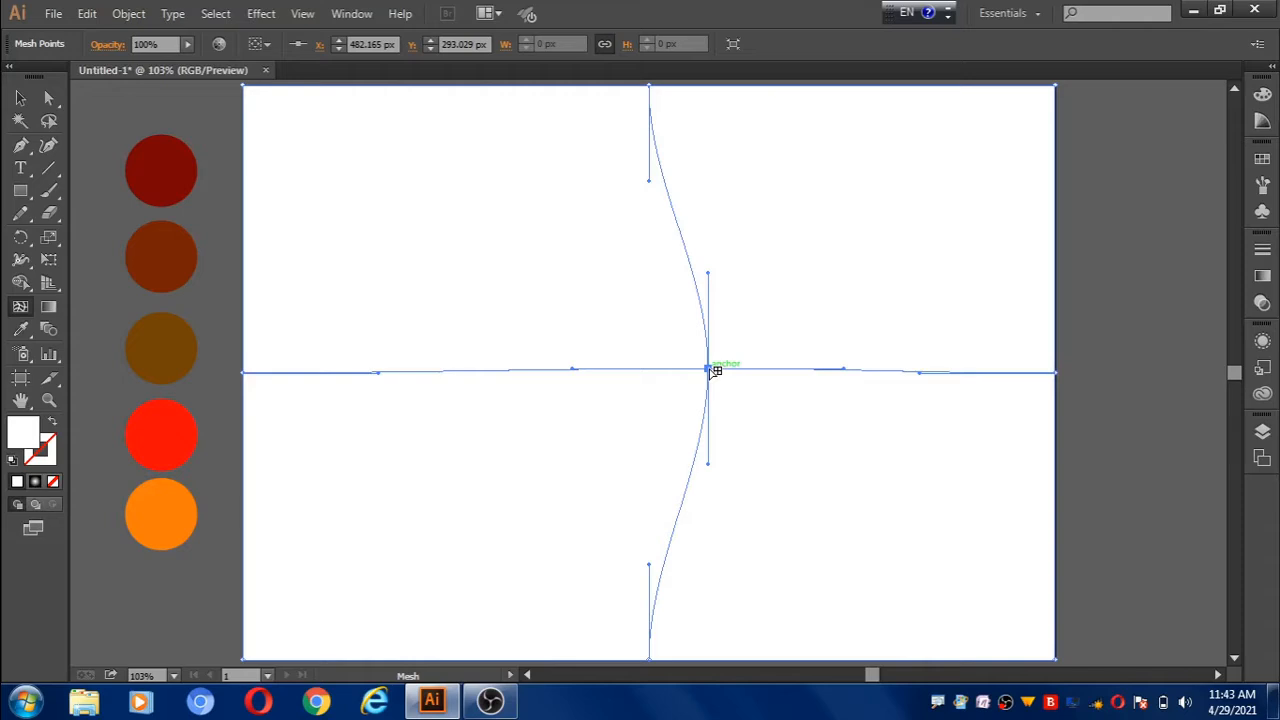
Color all mesh points along the rectangle's top edge with the dark red swatch circle's color.
left_click(48, 97)
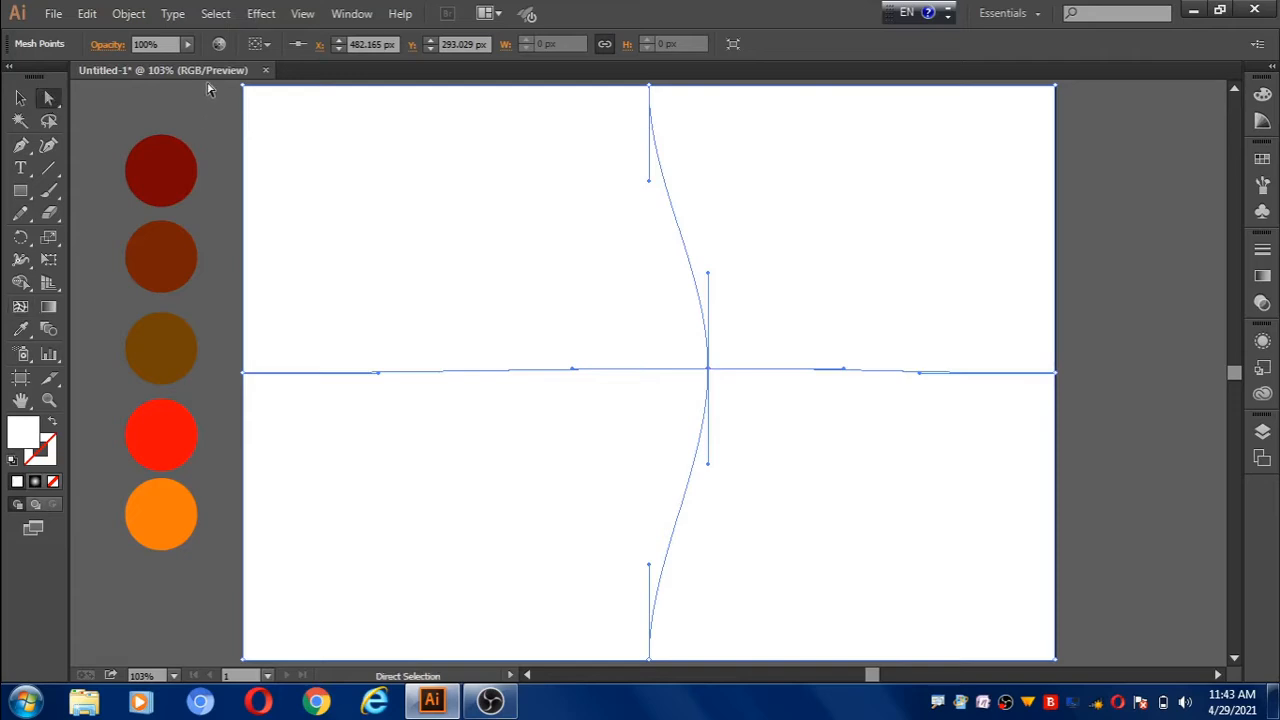
left_click_drag(208, 86, 1066, 133)
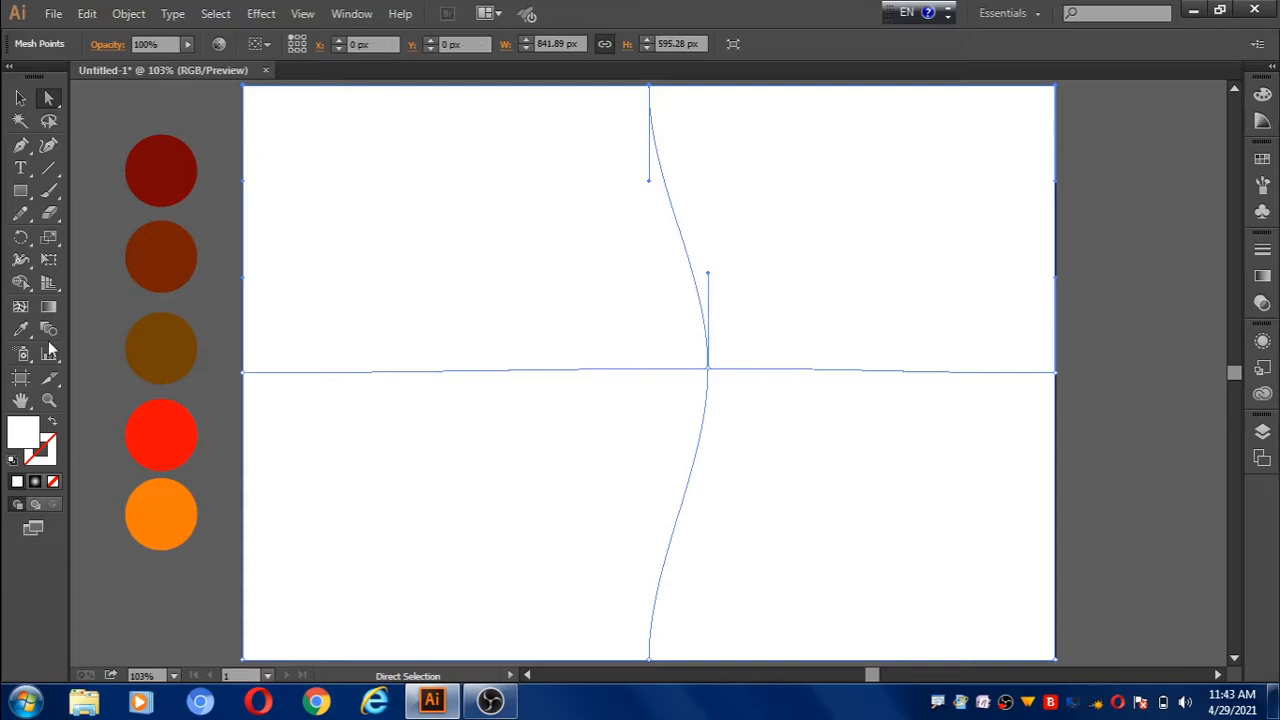
left_click(20, 329)
left_click(163, 190)
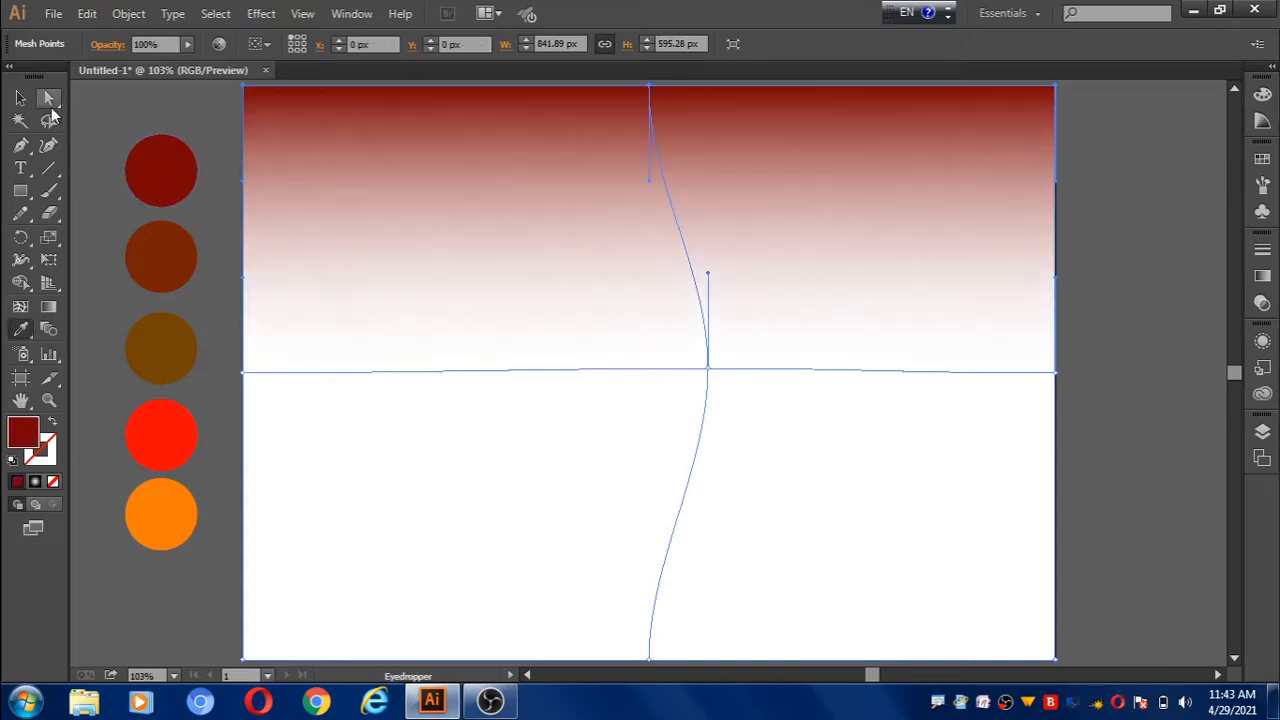
Color the right edge's middle mesh point with the reddish-brown swatch and the bottom-right corner point with the olive-brown swatch.
left_click(49, 98)
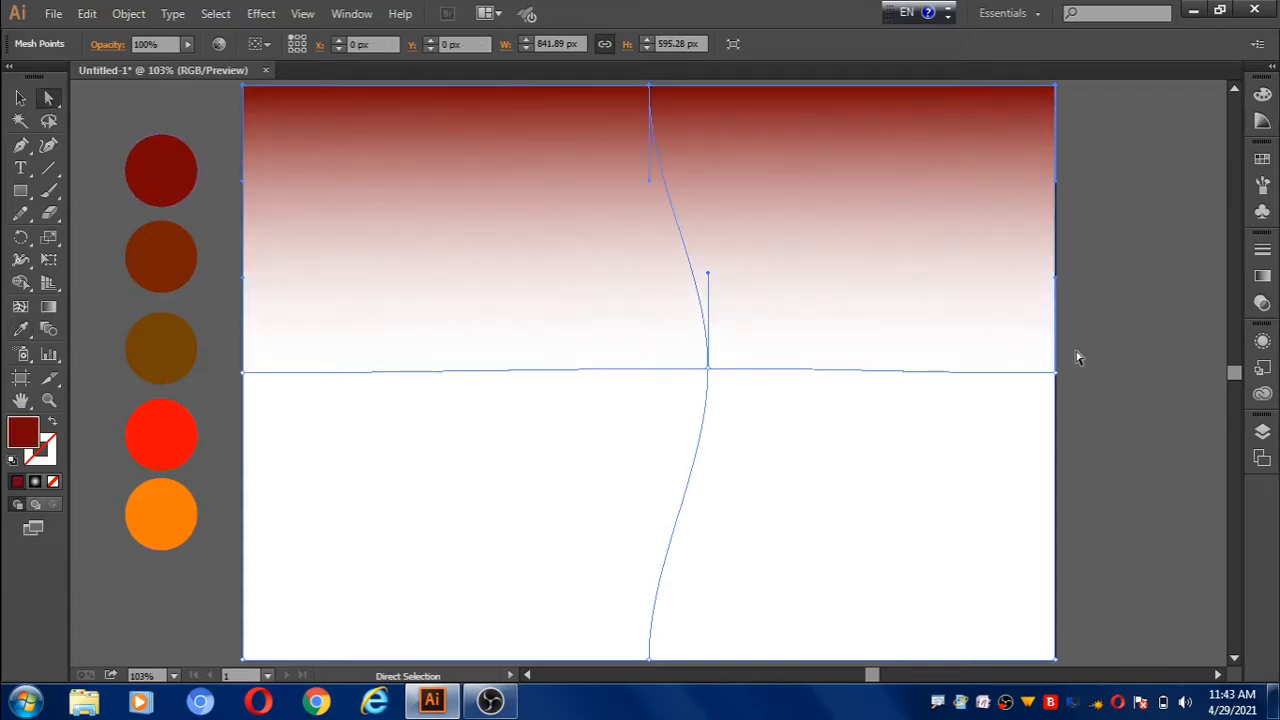
left_click(1055, 372)
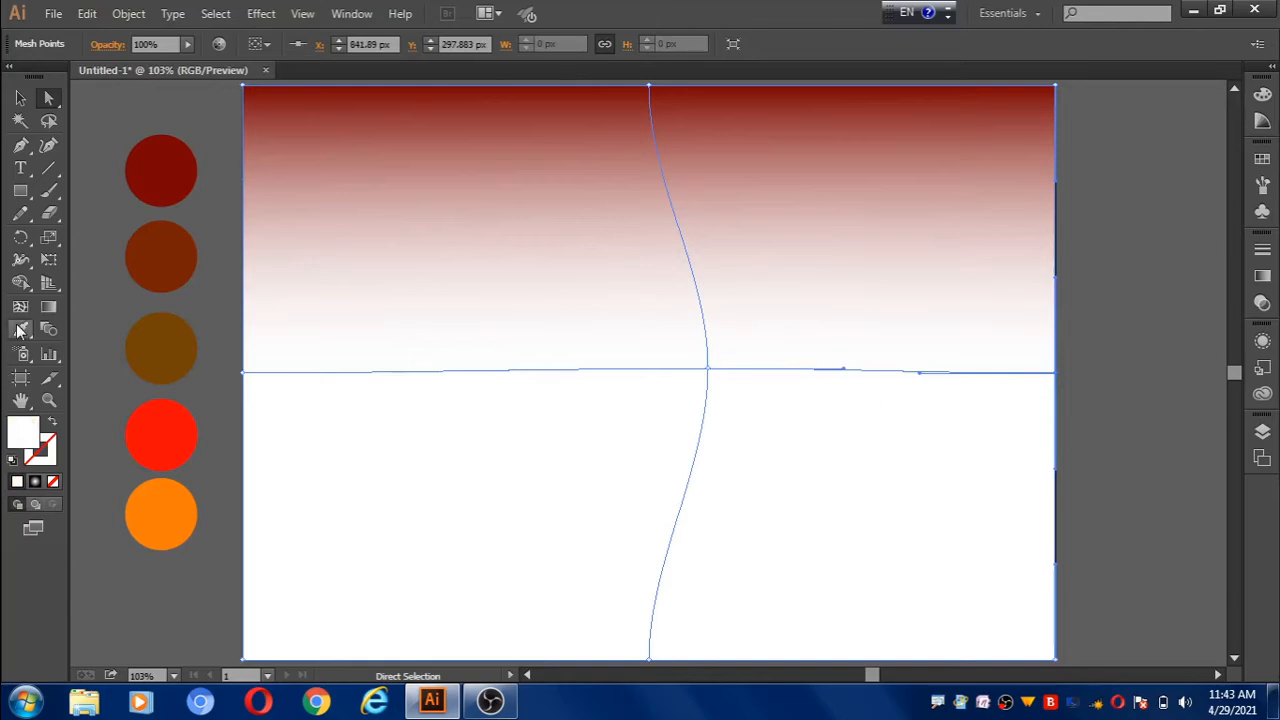
left_click(20, 329)
left_click(181, 255)
left_click(49, 98)
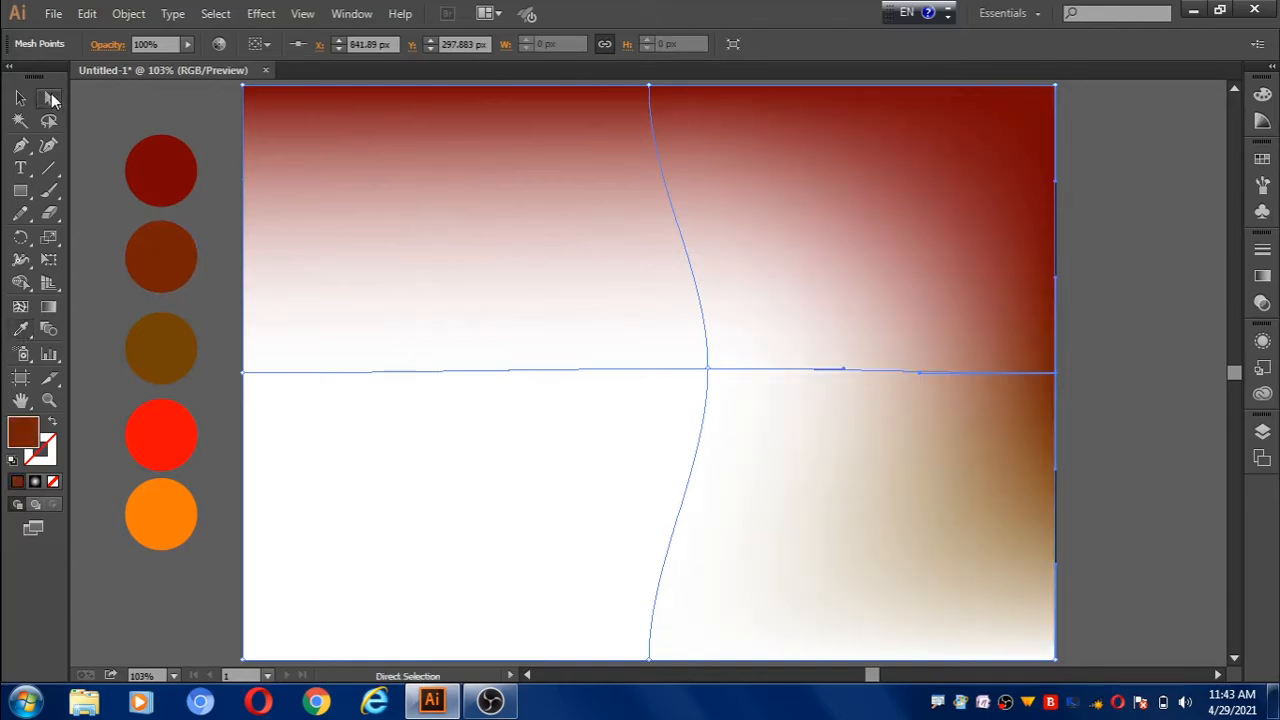
left_click_drag(1078, 637, 1045, 672)
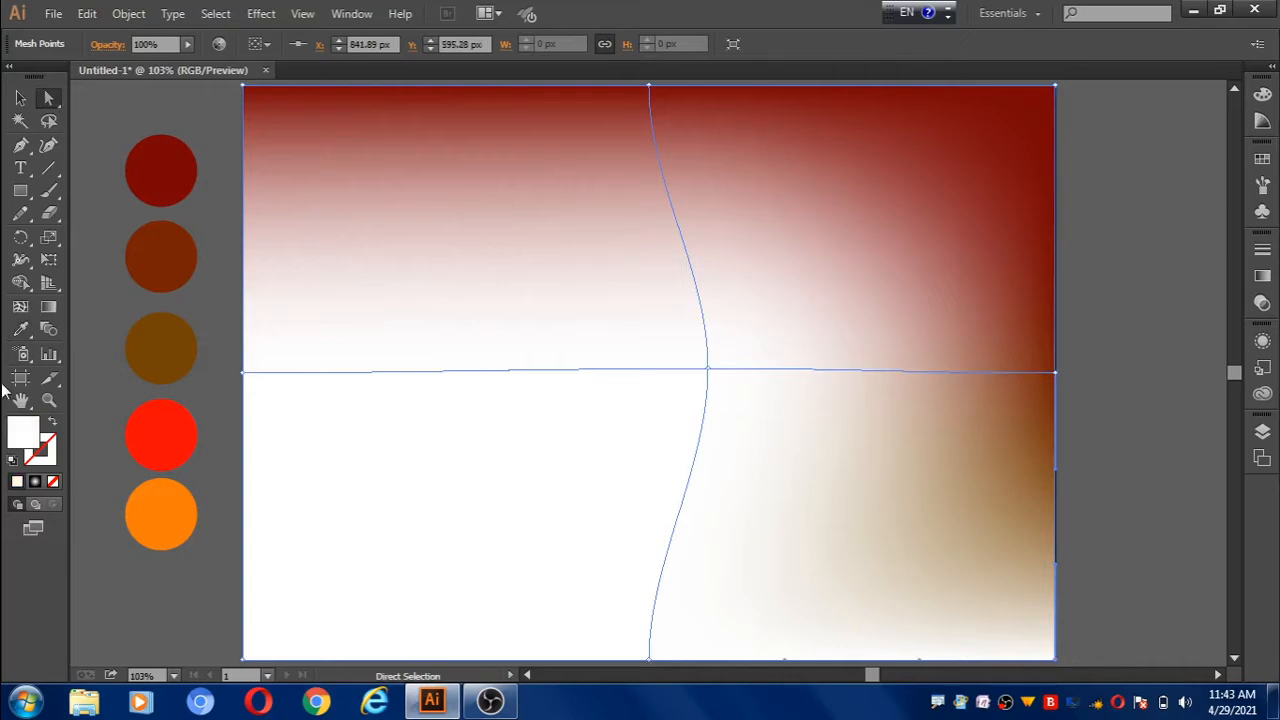
left_click(20, 330)
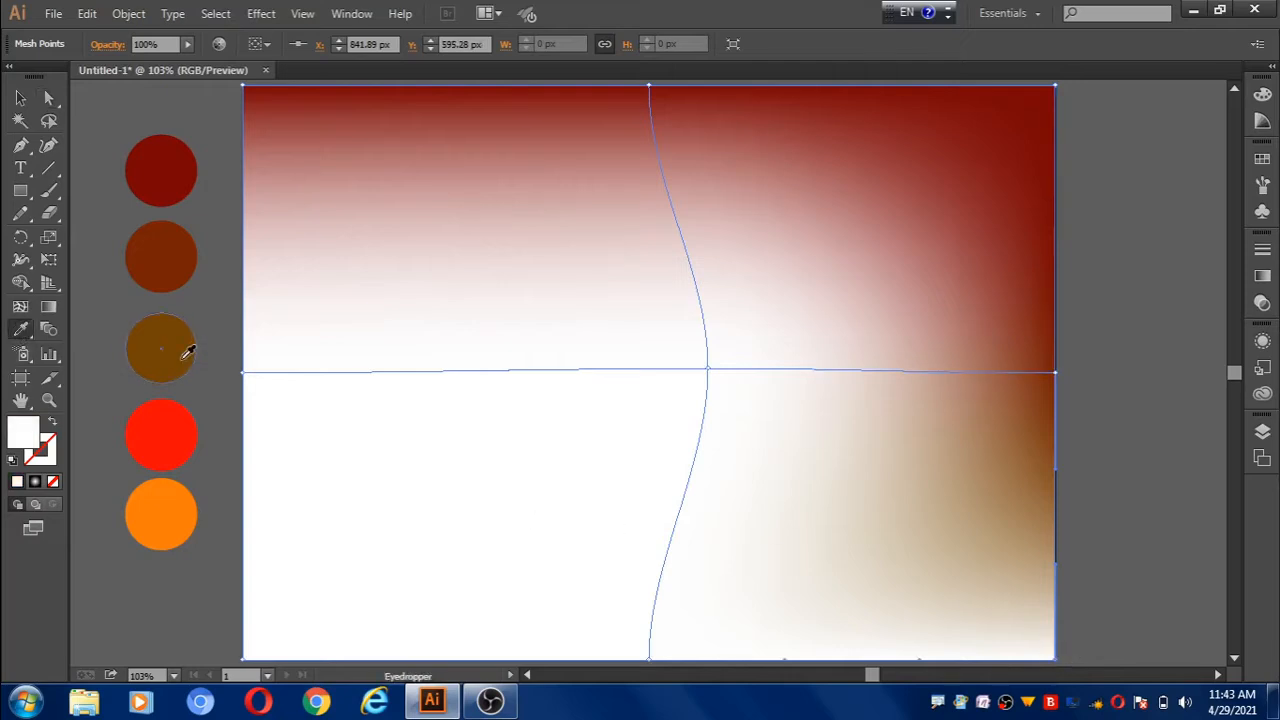
left_click(187, 349)
Color the bottom edge's middle mesh point with the dark red swatch and the bottom-left corner point with the reddish-brown swatch.
left_click(49, 98)
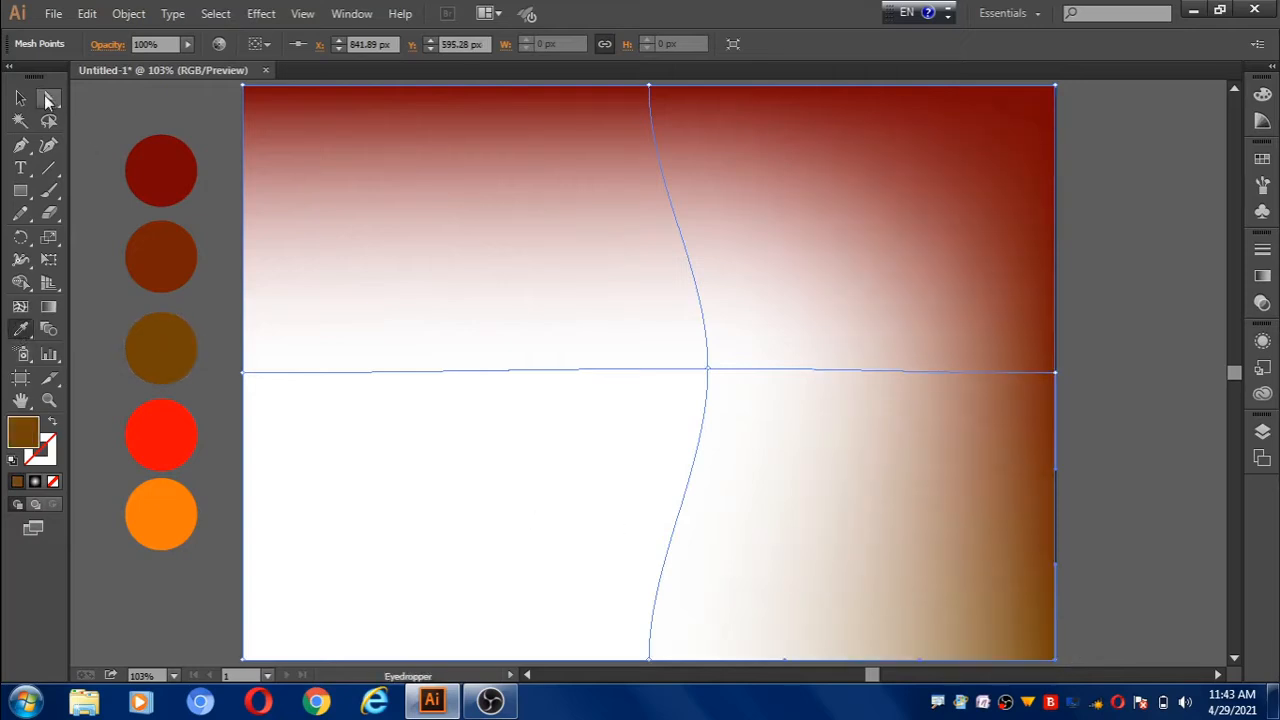
left_click(649, 661)
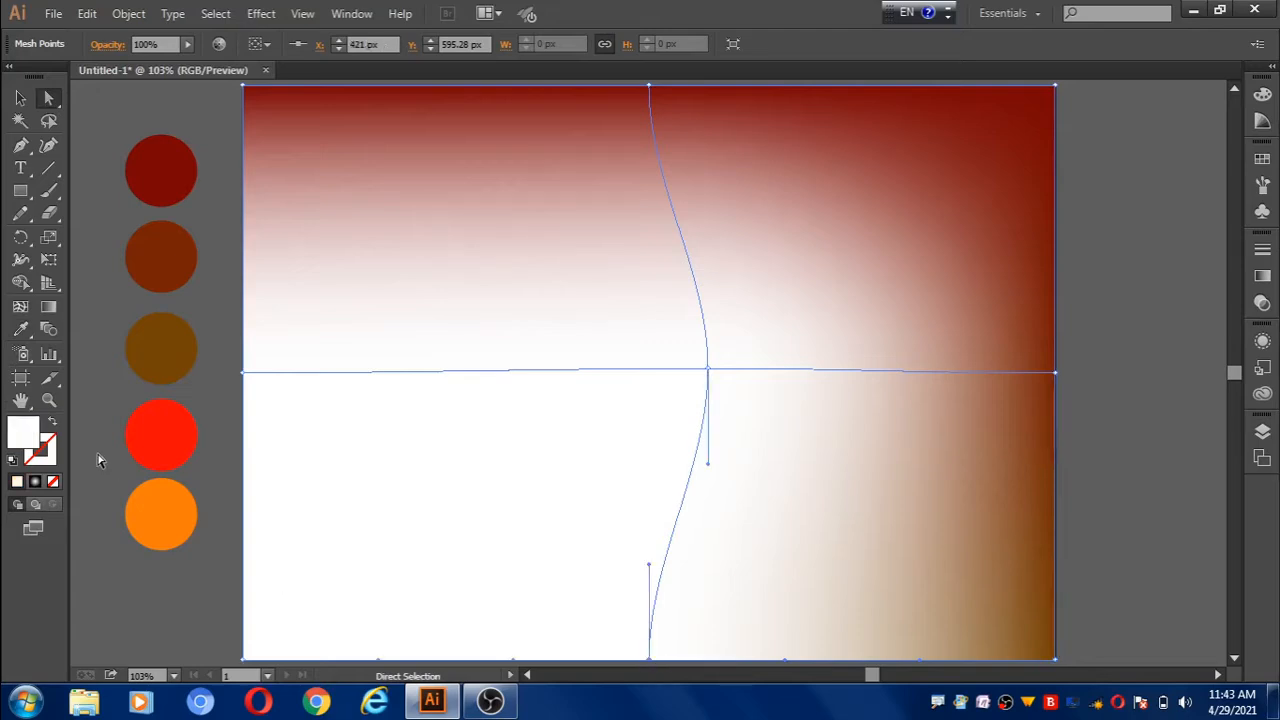
left_click(22, 330)
left_click(179, 156)
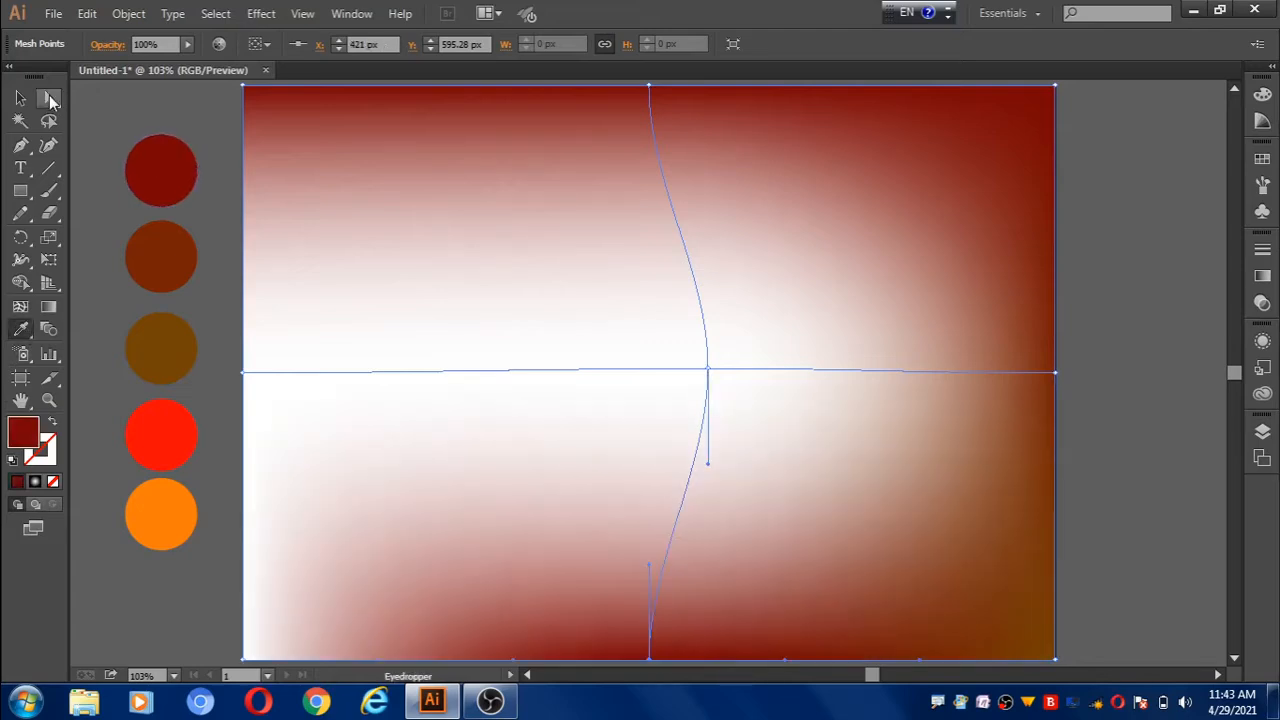
key("a")
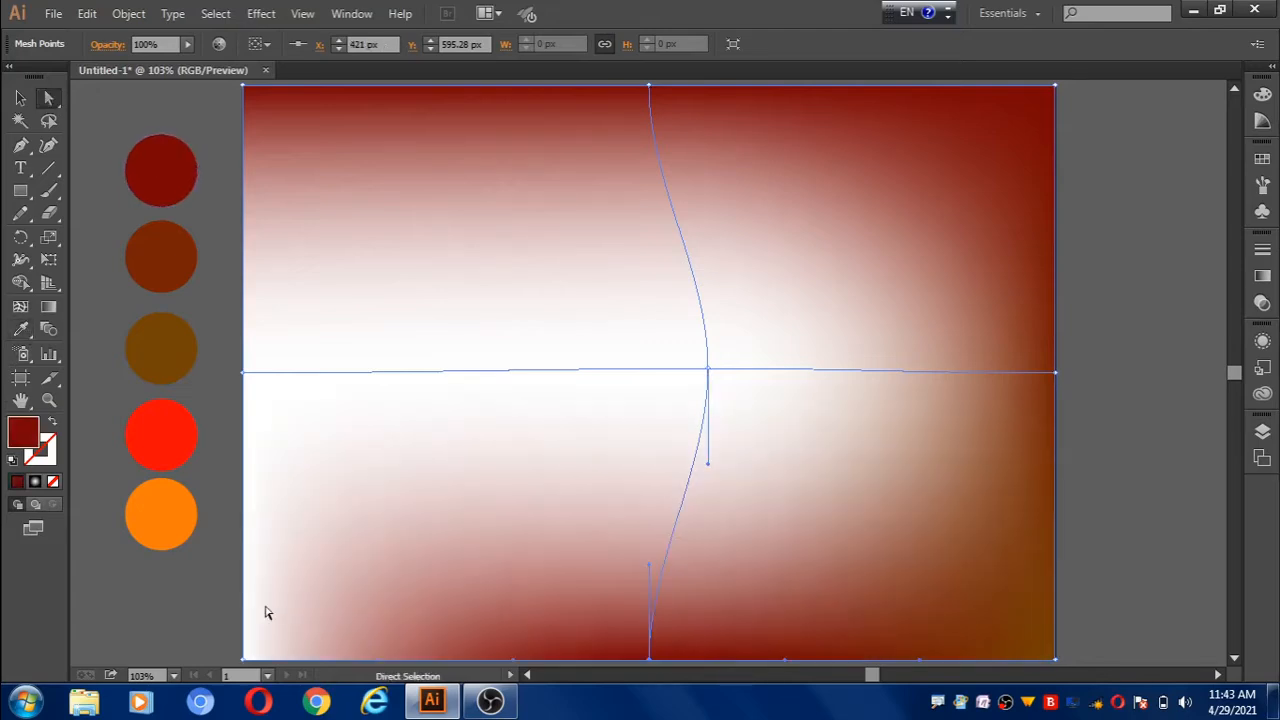
left_click(244, 660)
left_click(22, 330)
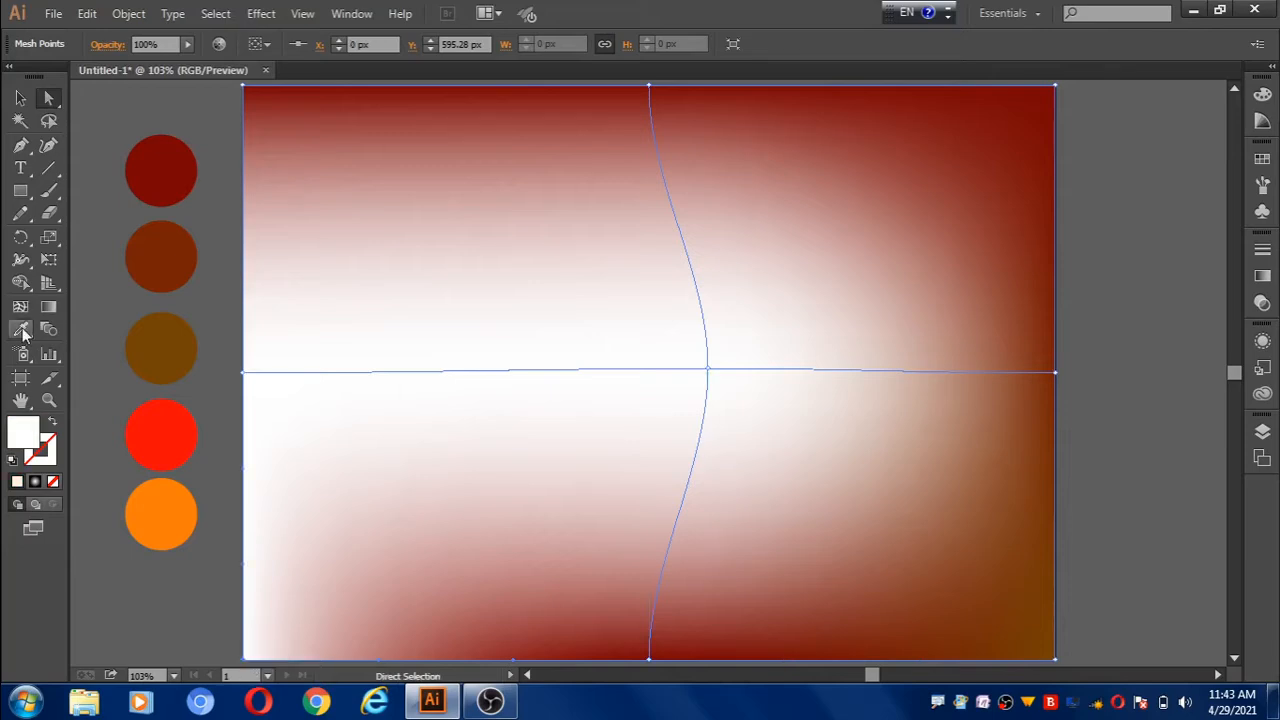
left_click(162, 257)
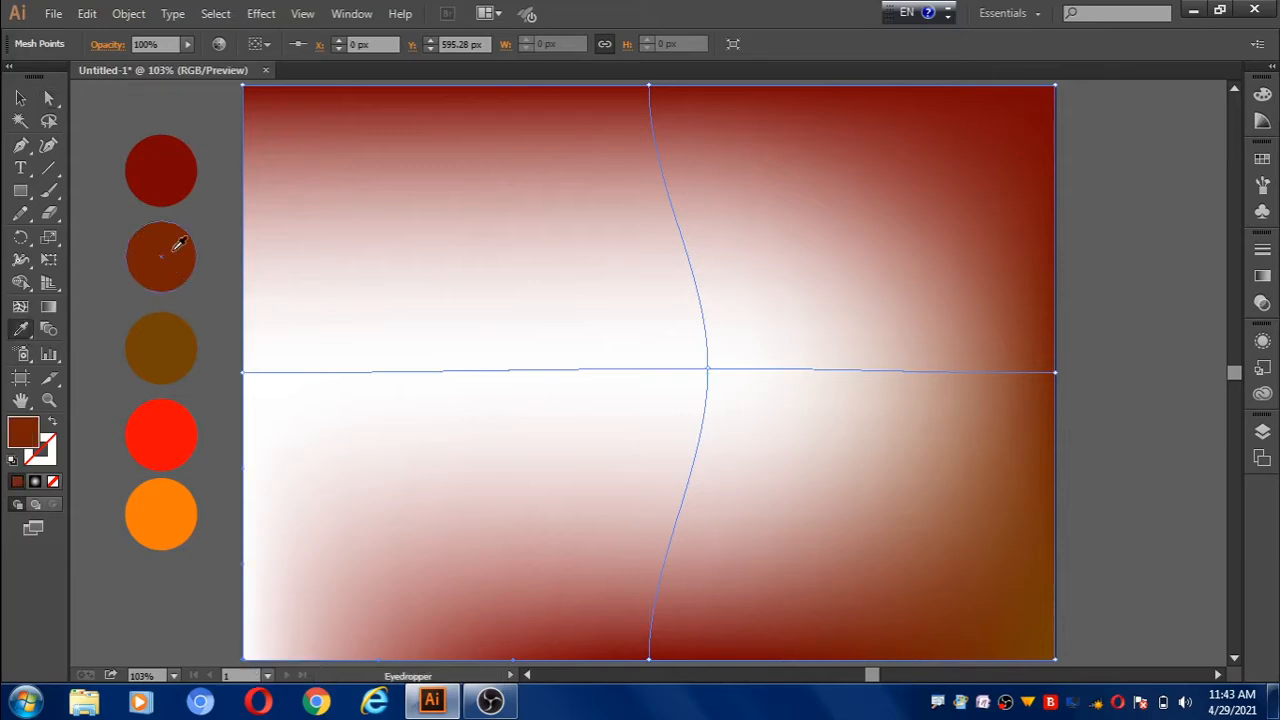
Color the left edge's middle mesh point with the bright red swatch circle's color.
left_click(50, 100)
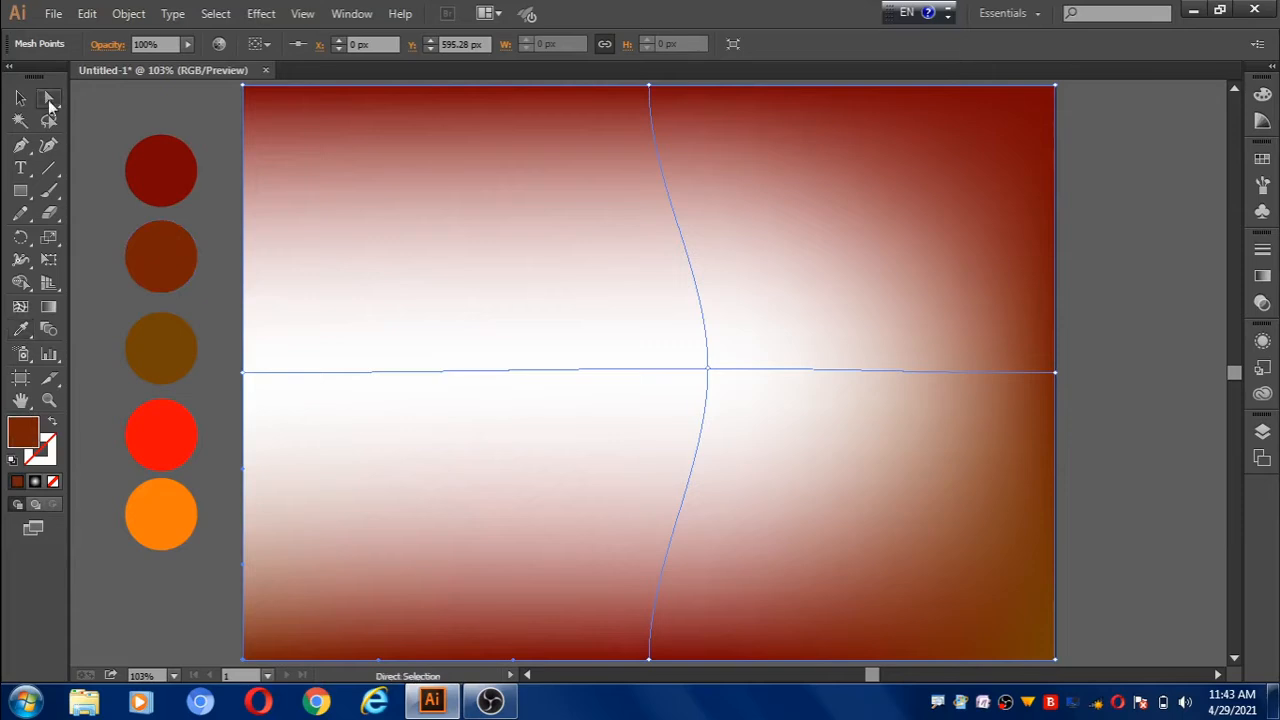
left_click(244, 373)
left_click(22, 330)
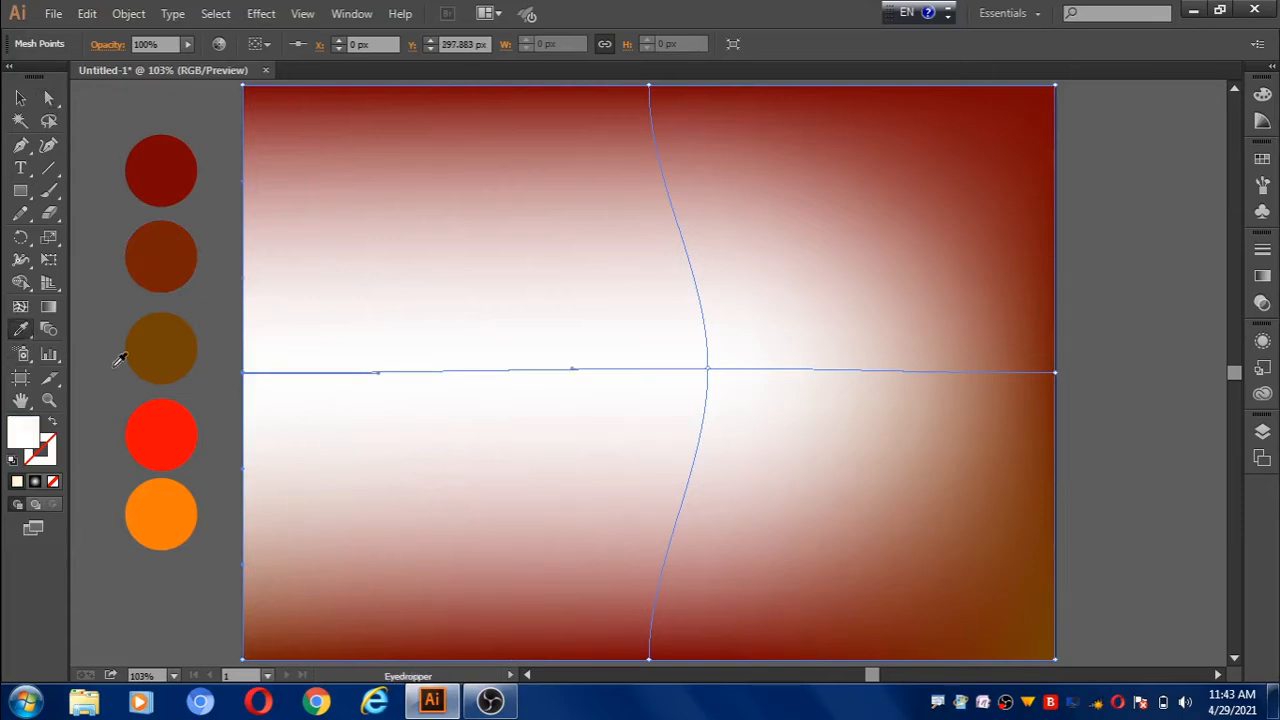
left_click(165, 432)
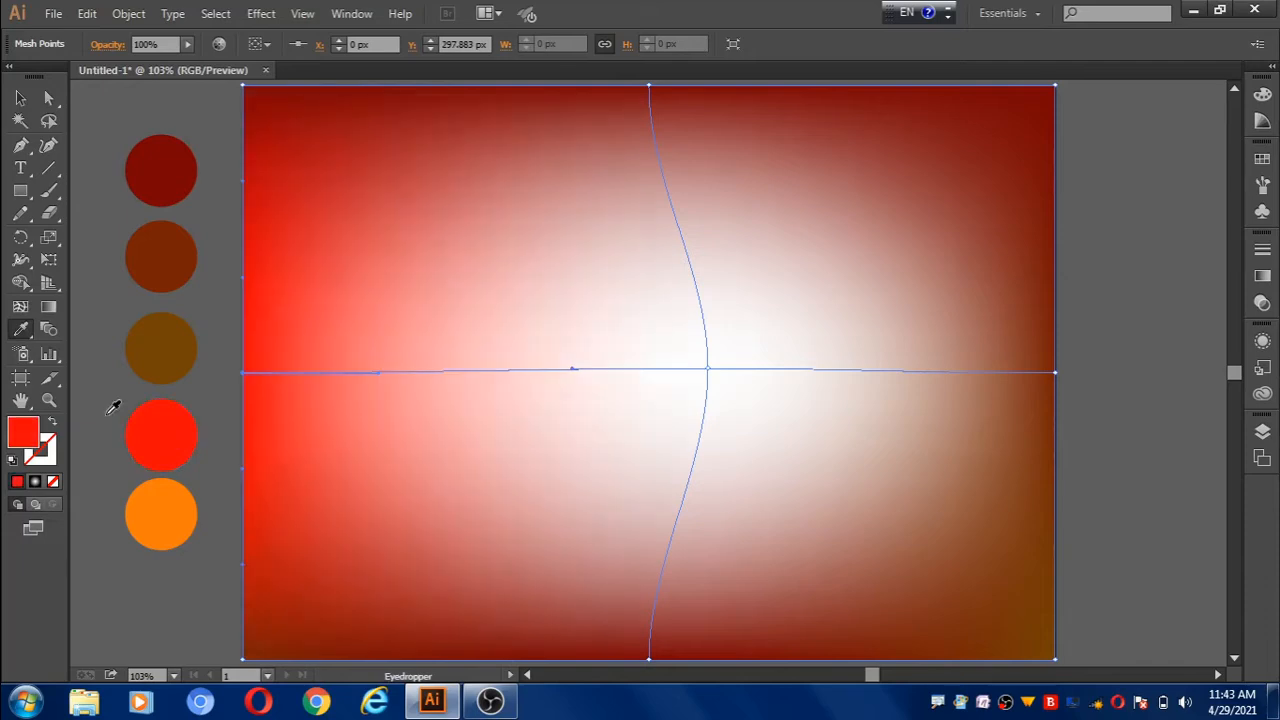
Color the central mesh point with the orange swatch circle's color and deselect the mesh.
left_click(49, 99)
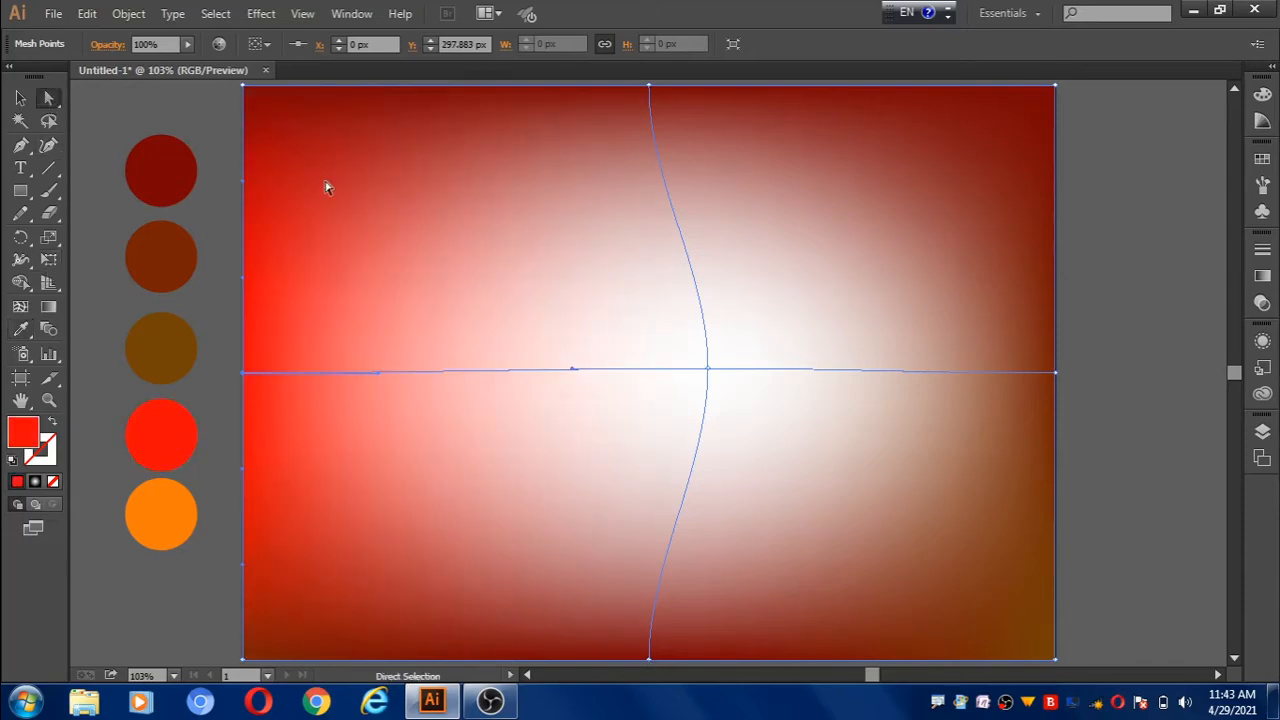
left_click(708, 370)
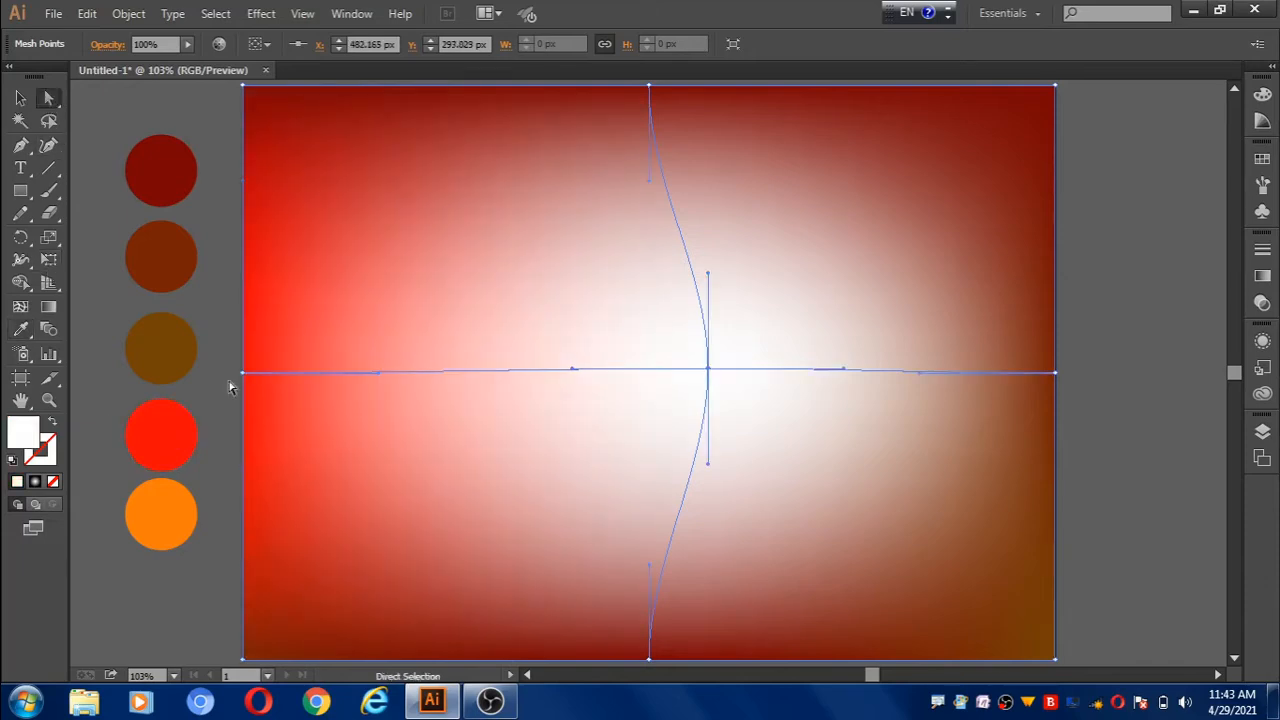
left_click(22, 331)
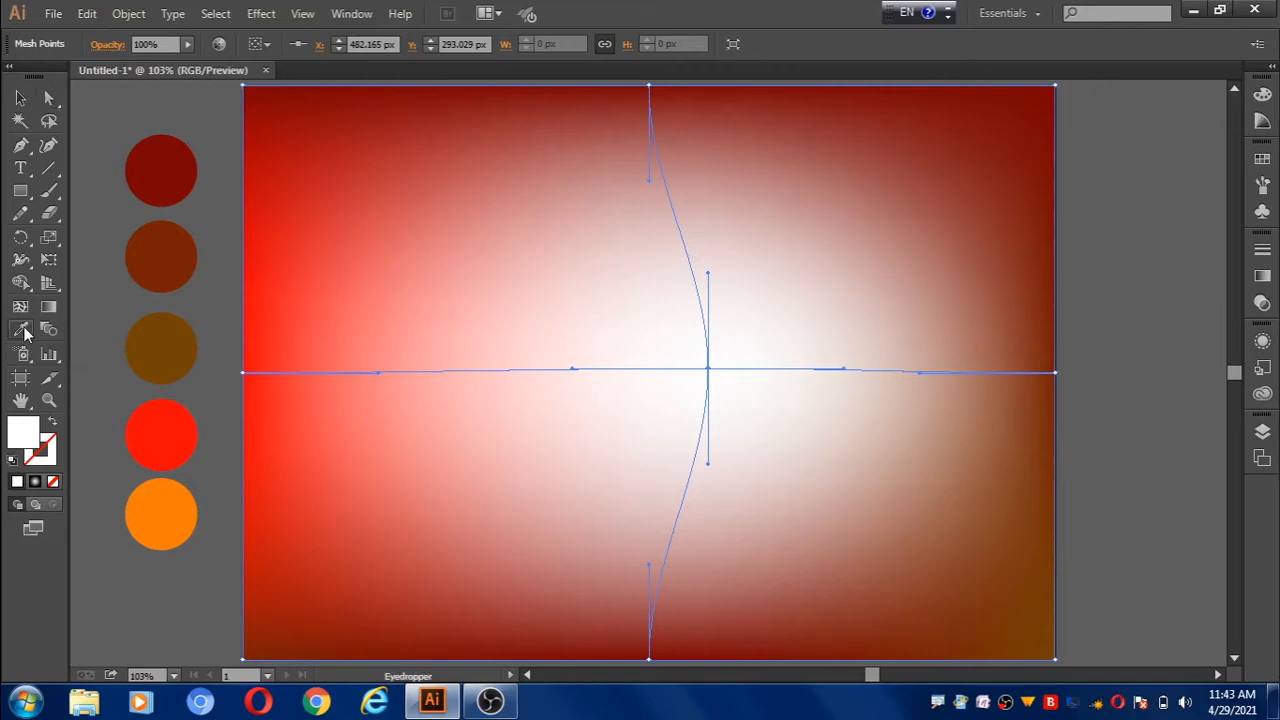
left_click(170, 495)
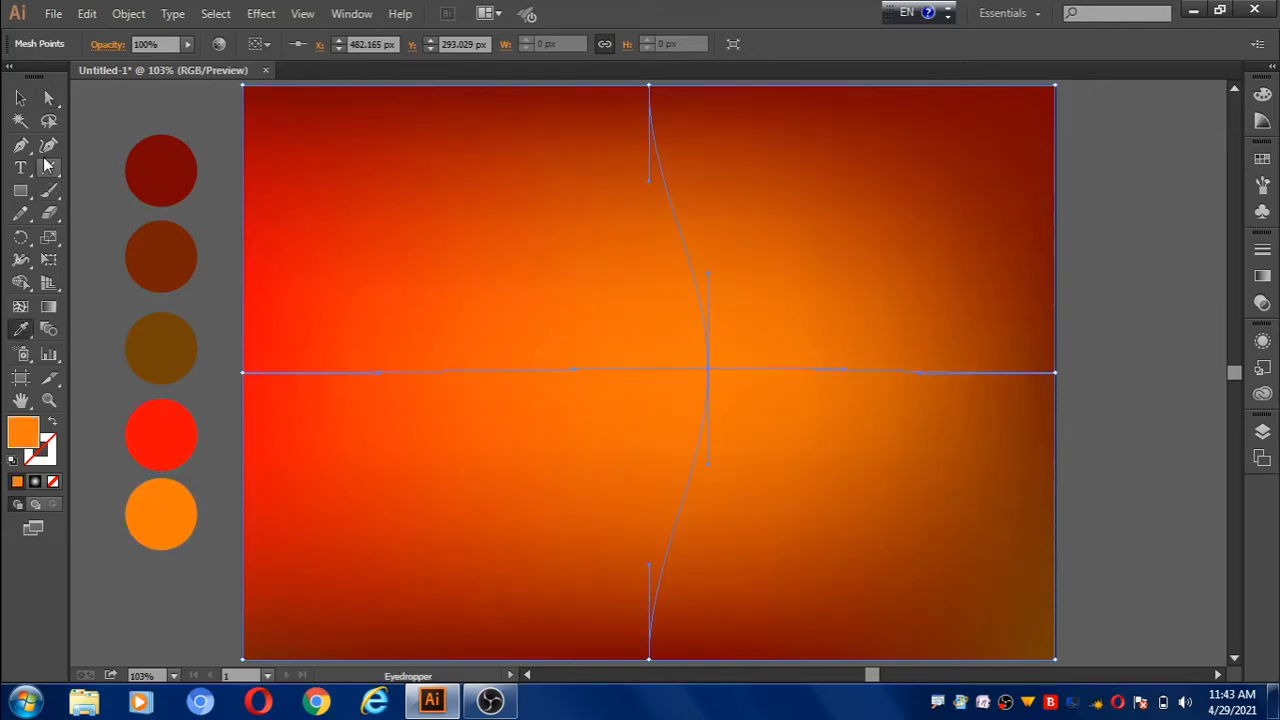
left_click(48, 98)
left_click(115, 108)
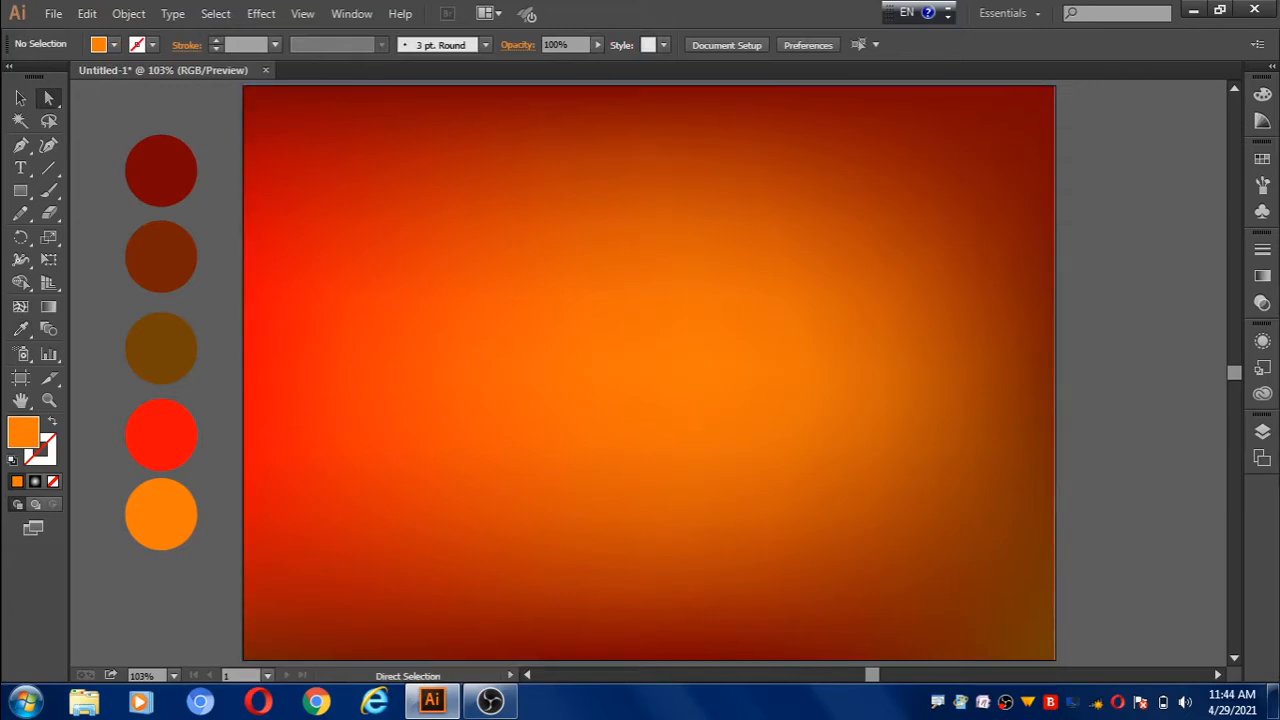
Lock Layer 1 and create a new layer above it.
left_click(1264, 437)
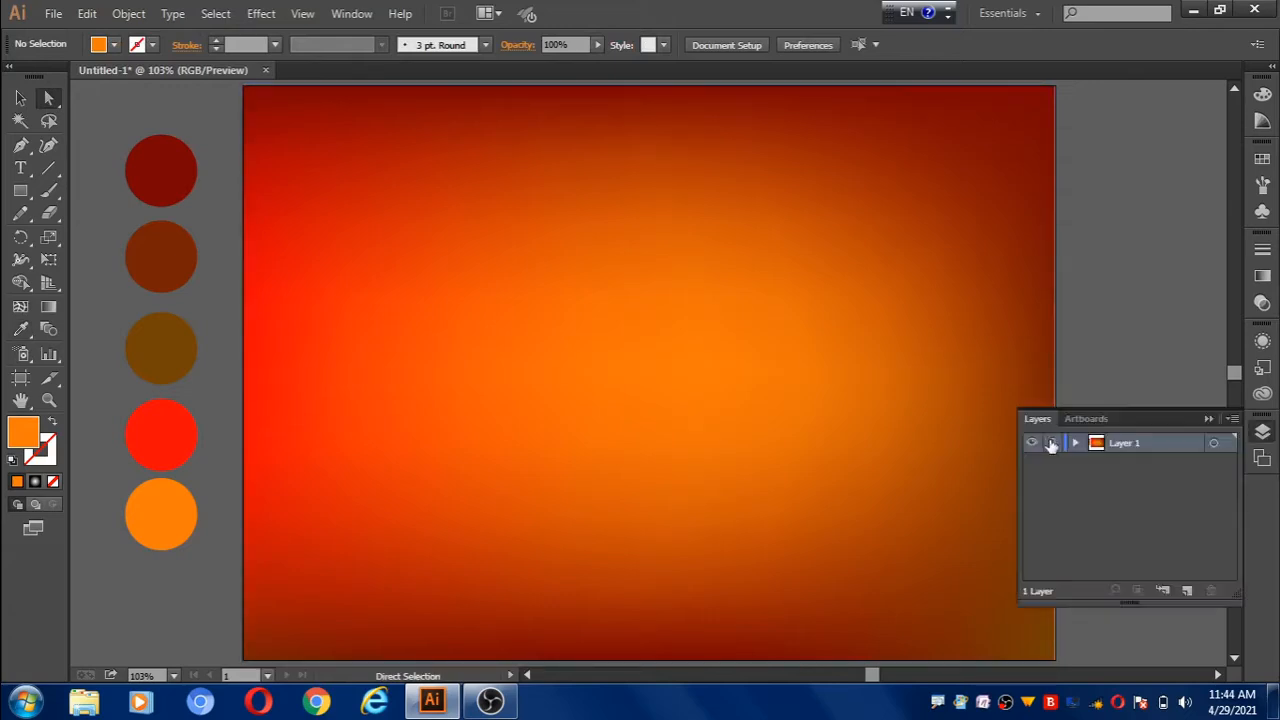
left_click(1051, 444)
left_click(1187, 591)
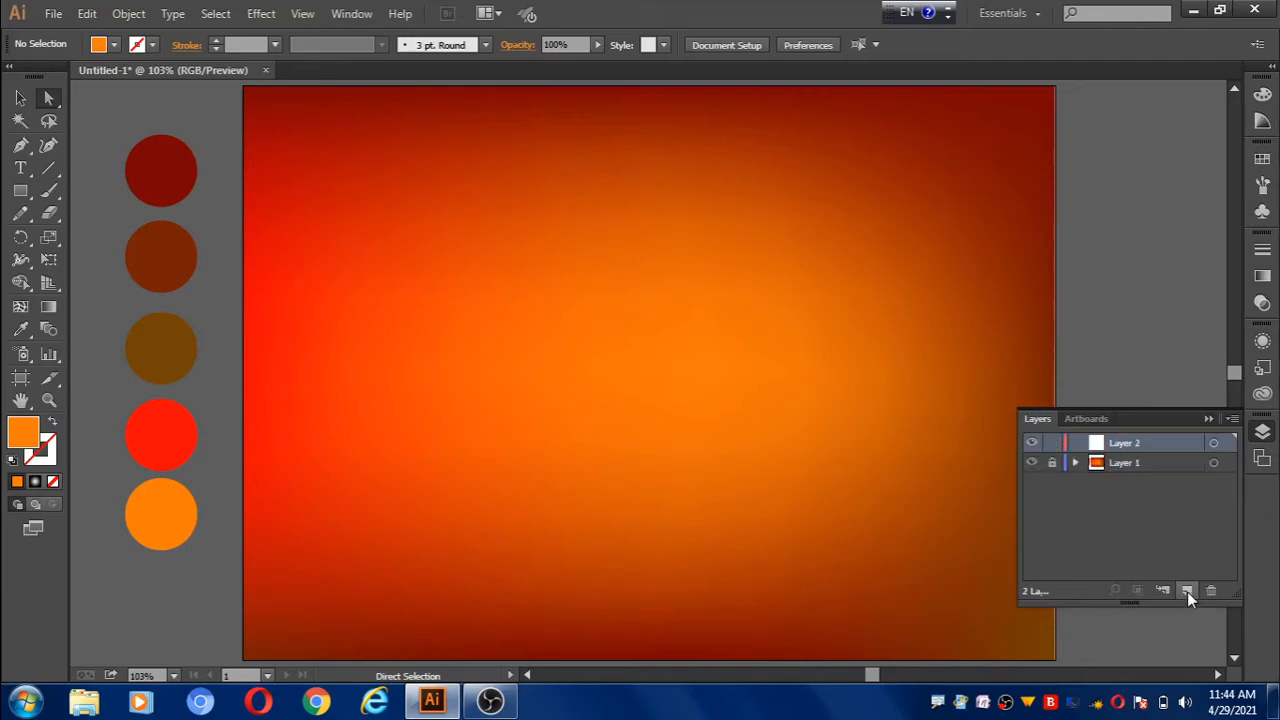
left_click(1262, 430)
Draw a small circle just right of the artboard's lower half, with a white fill and no stroke.
left_click(21, 194)
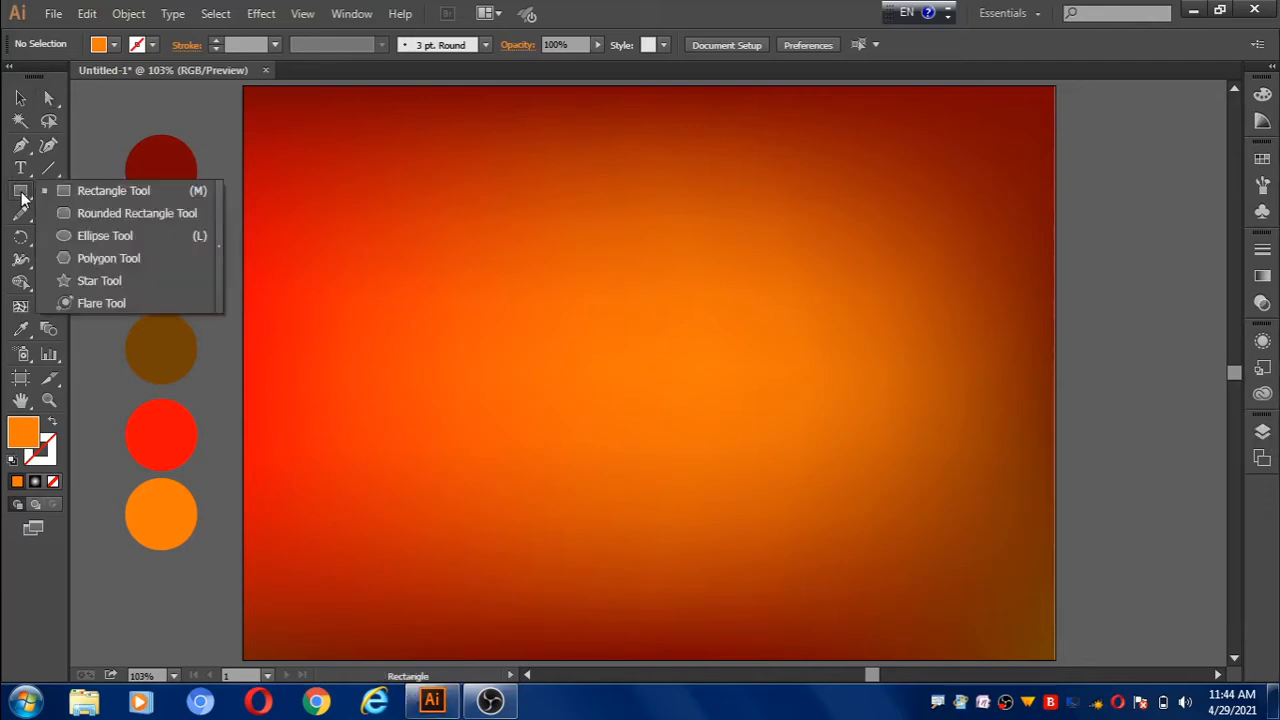
left_click(75, 236)
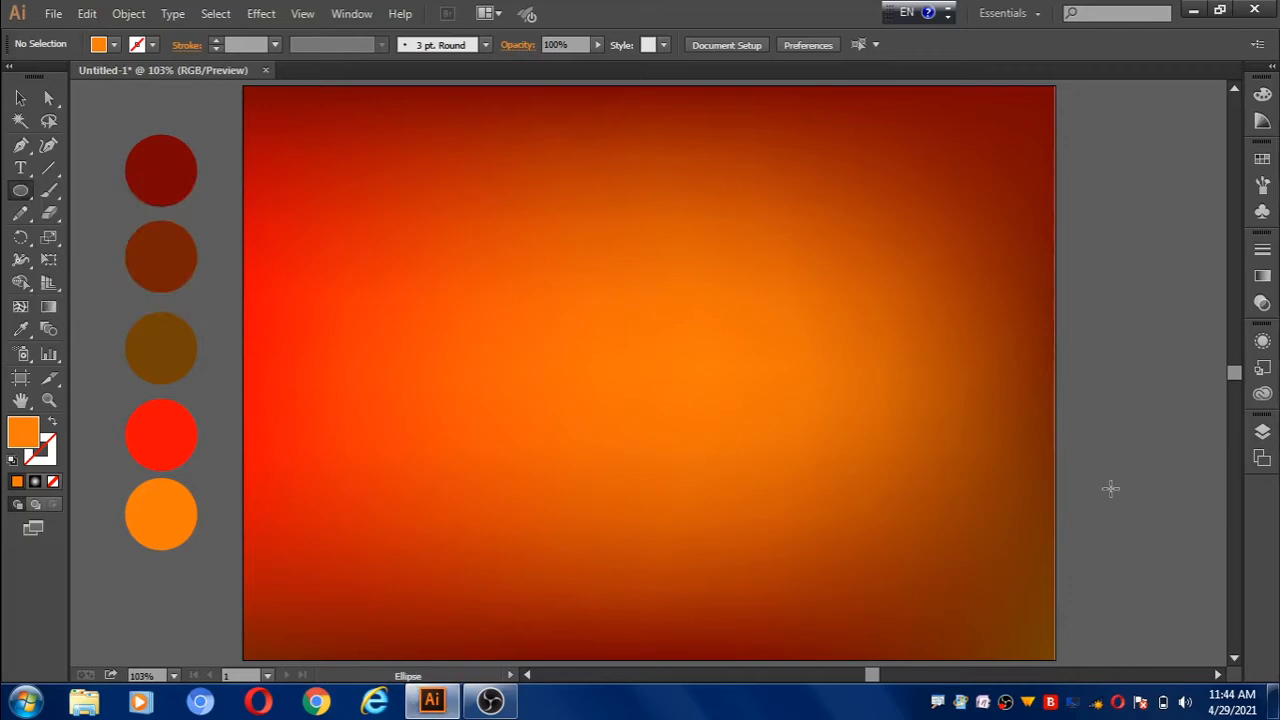
left_click_drag(1110, 488, 1134, 527)
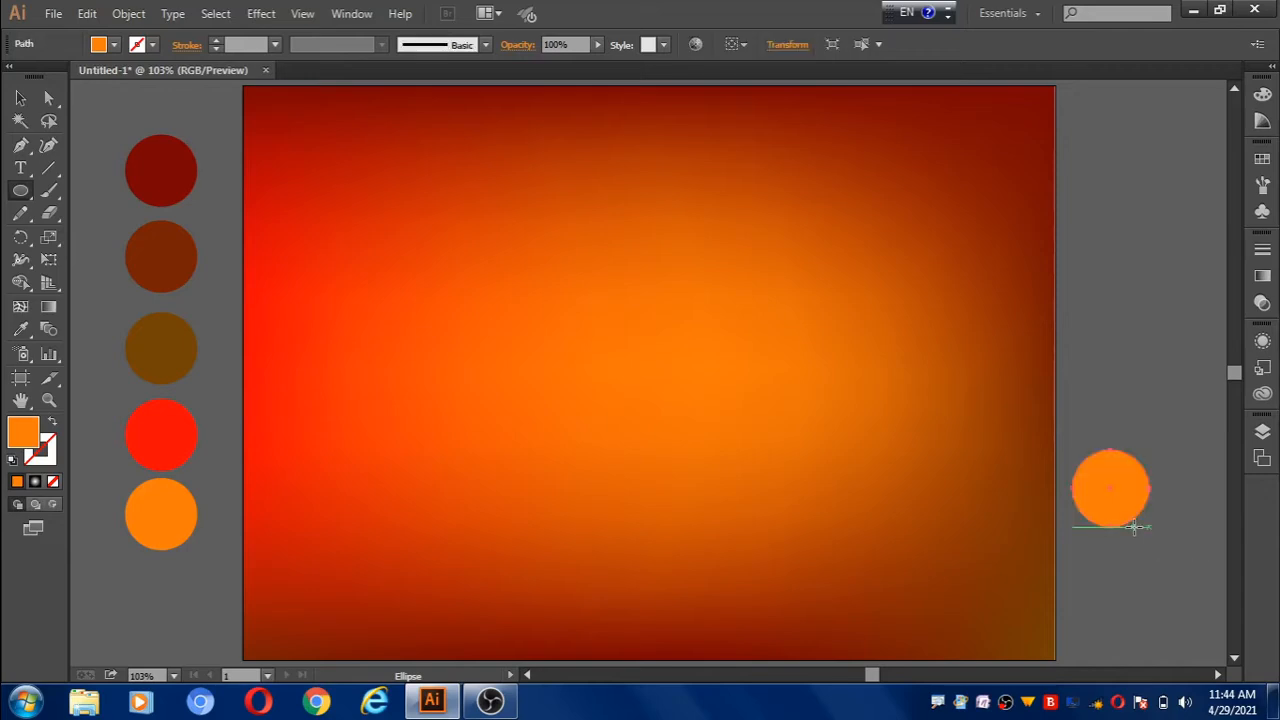
left_click(12, 461)
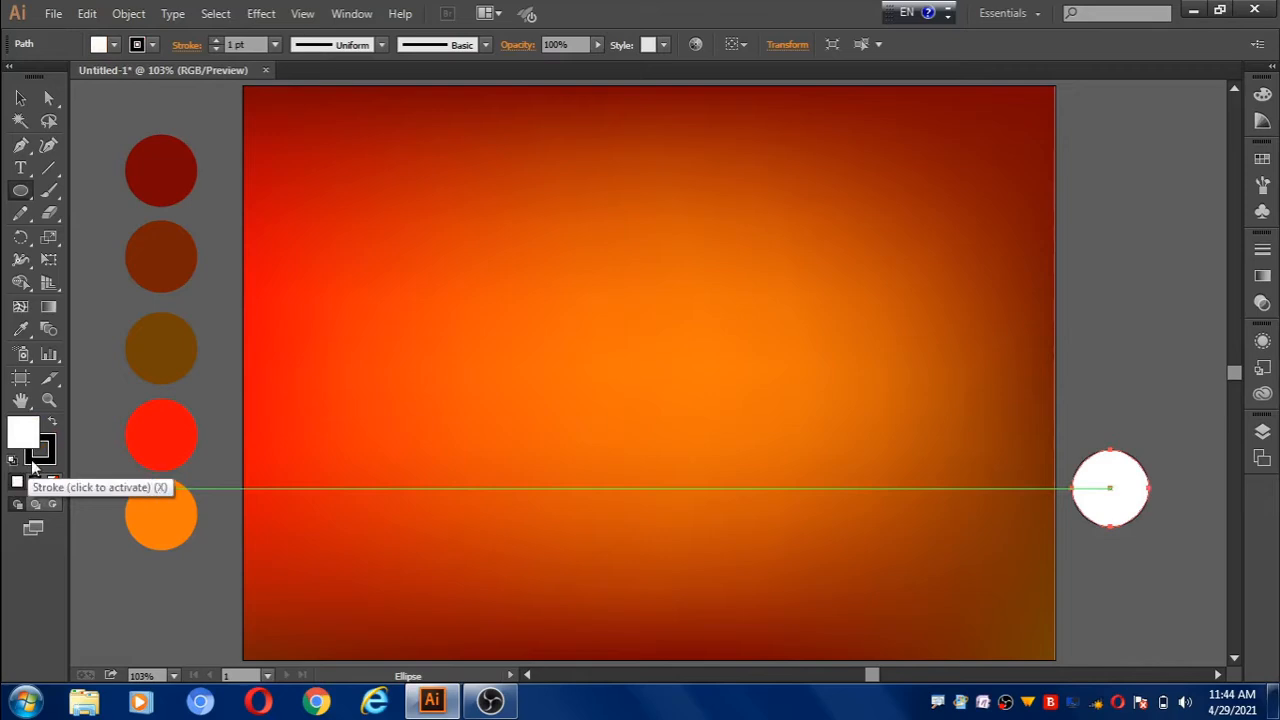
left_click(41, 460)
left_click(53, 482)
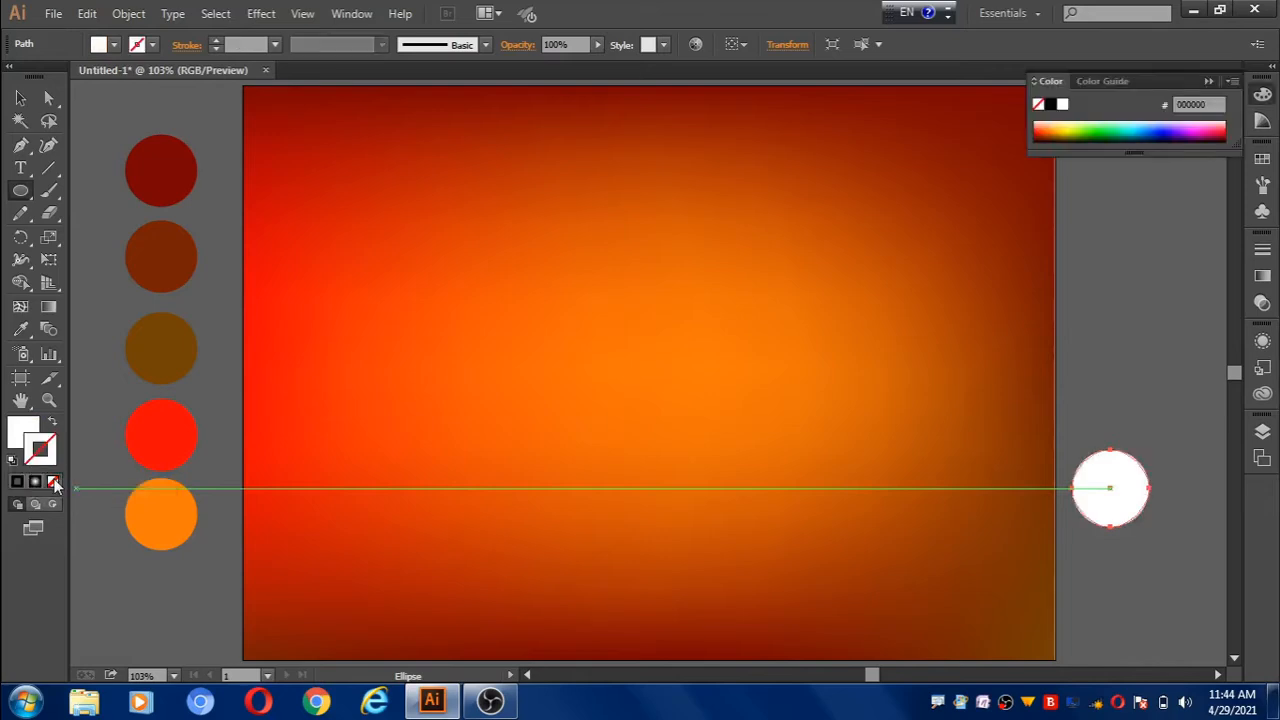
Duplicate the white circle directly below the original, leaving a small gap between them.
left_click(23, 100)
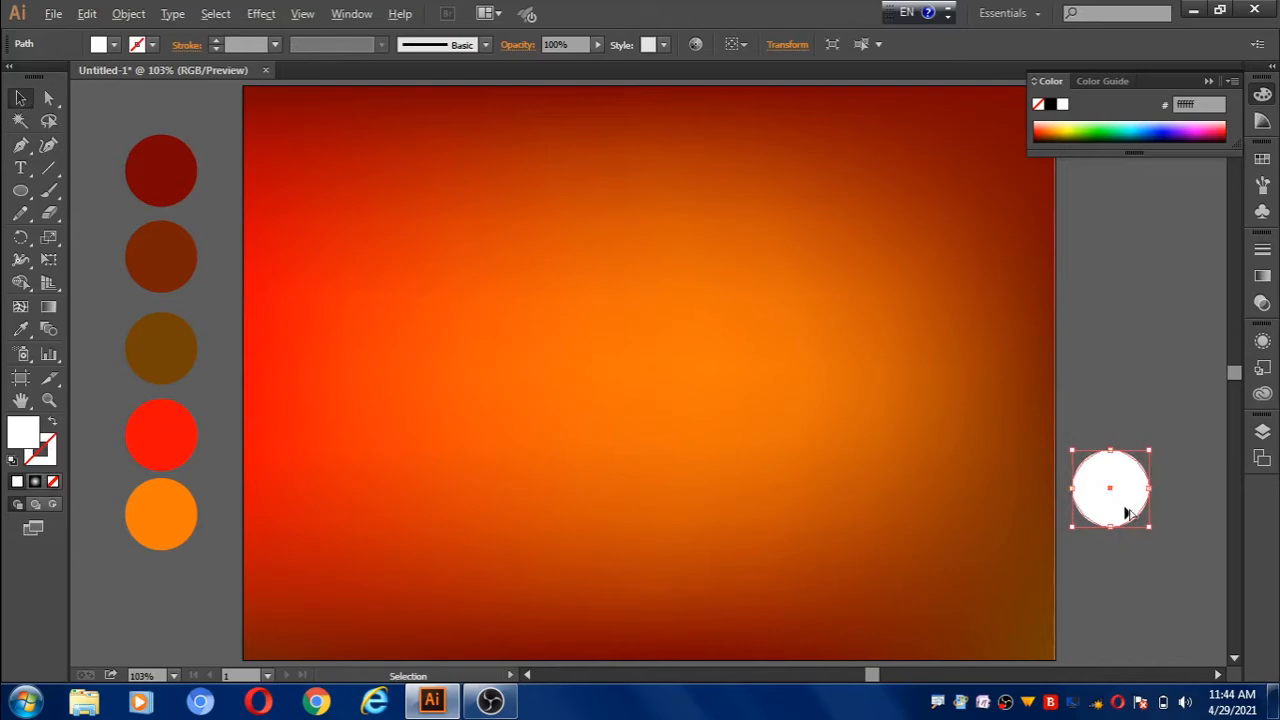
left_click_drag(1126, 507, 1137, 598)
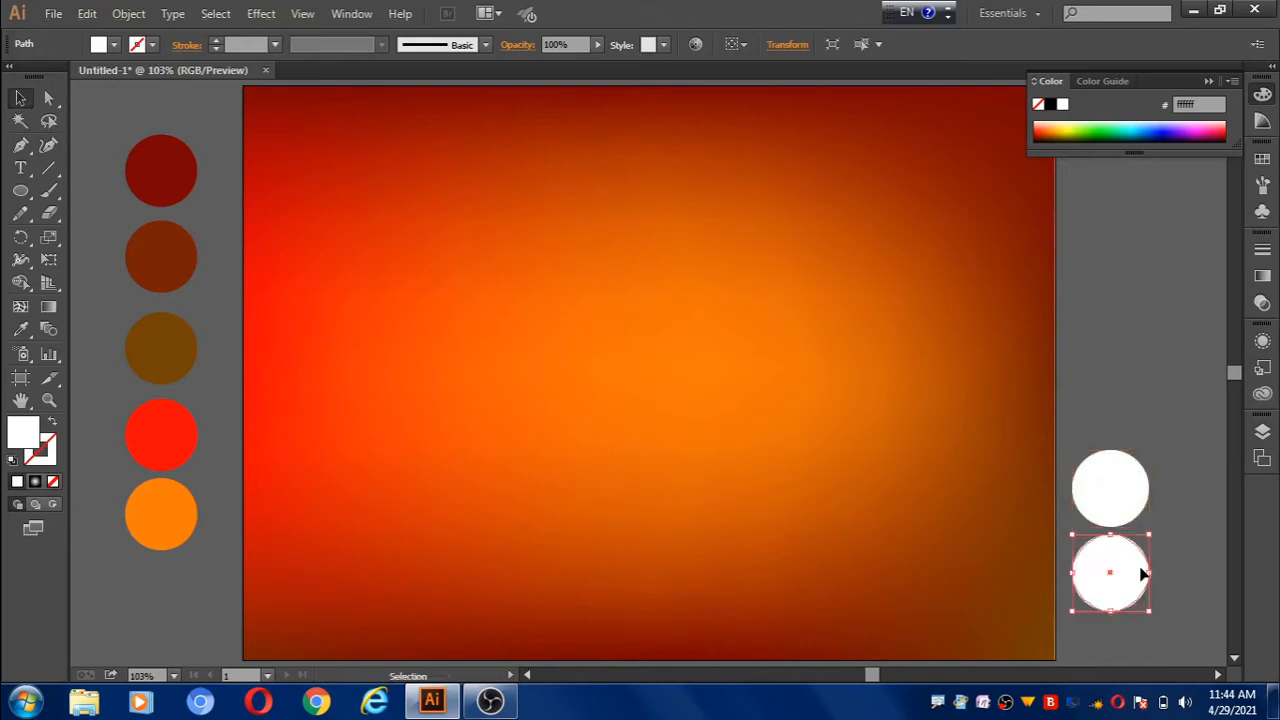
Fill the lower circle with the White, Black gradient and change the gradient type to Radial.
left_click(1262, 276)
left_click(1050, 263)
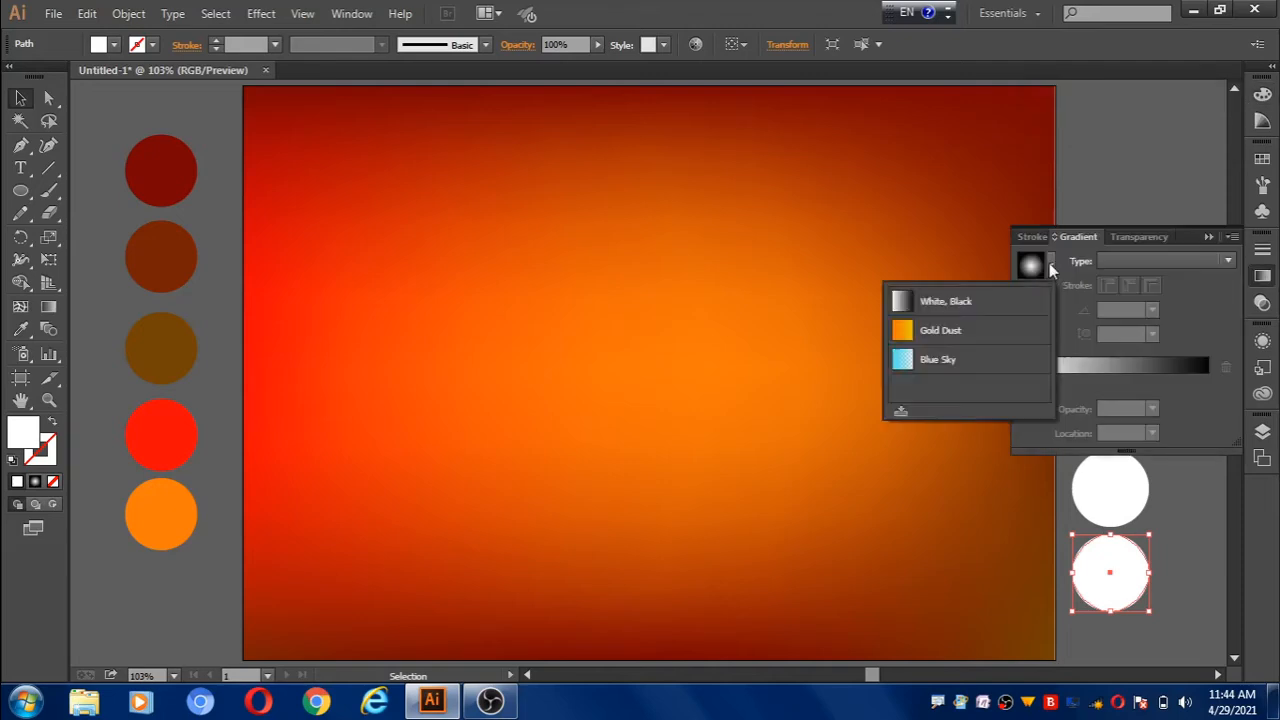
left_click(989, 301)
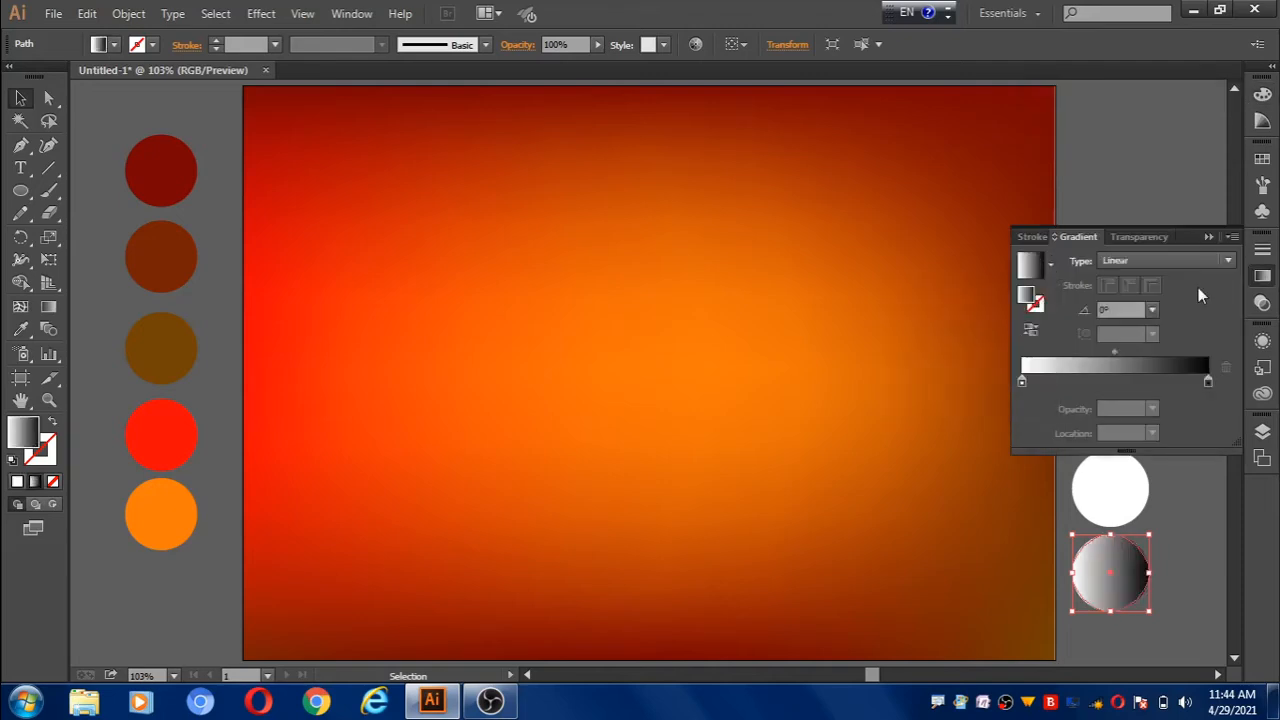
left_click(1230, 258)
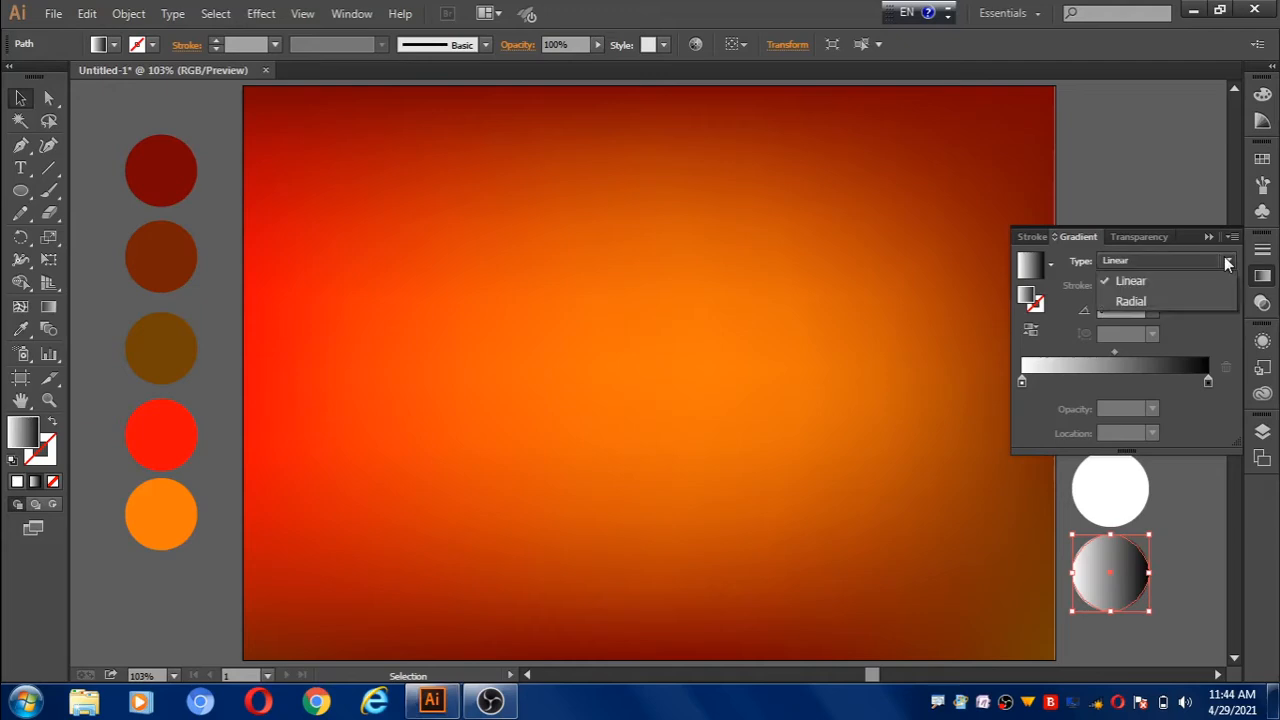
left_click(1148, 302)
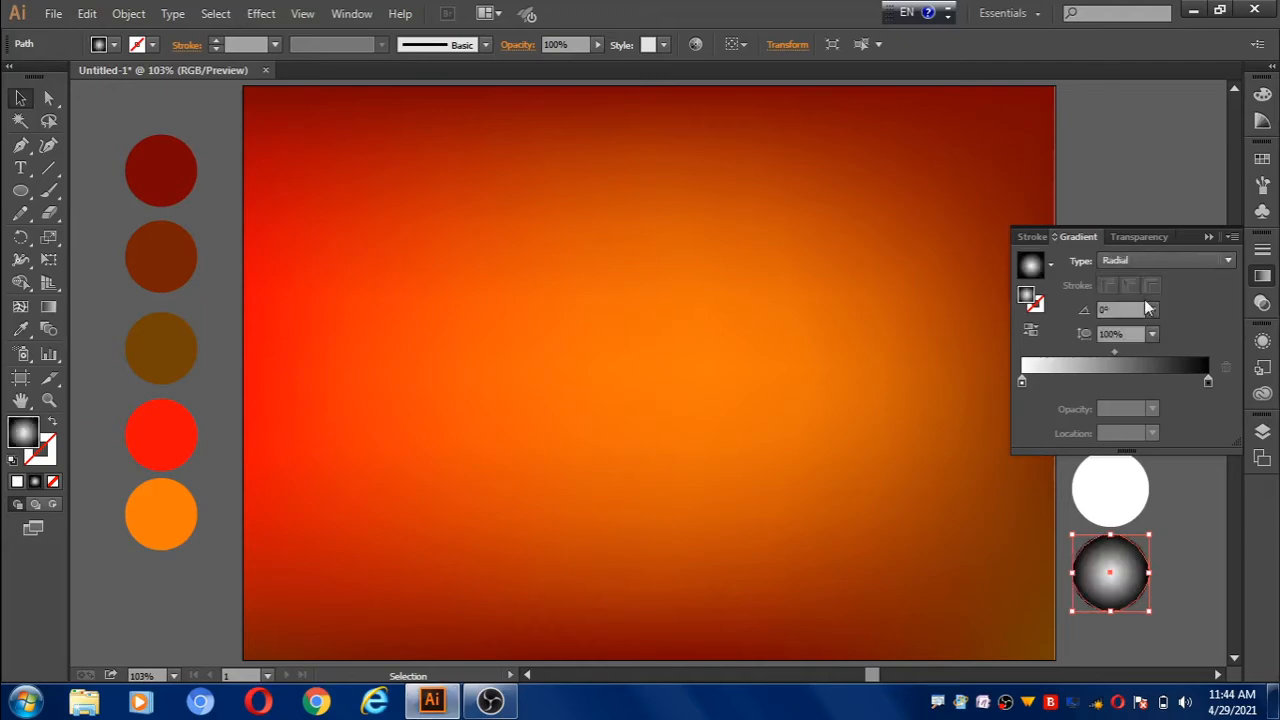
left_click(1263, 274)
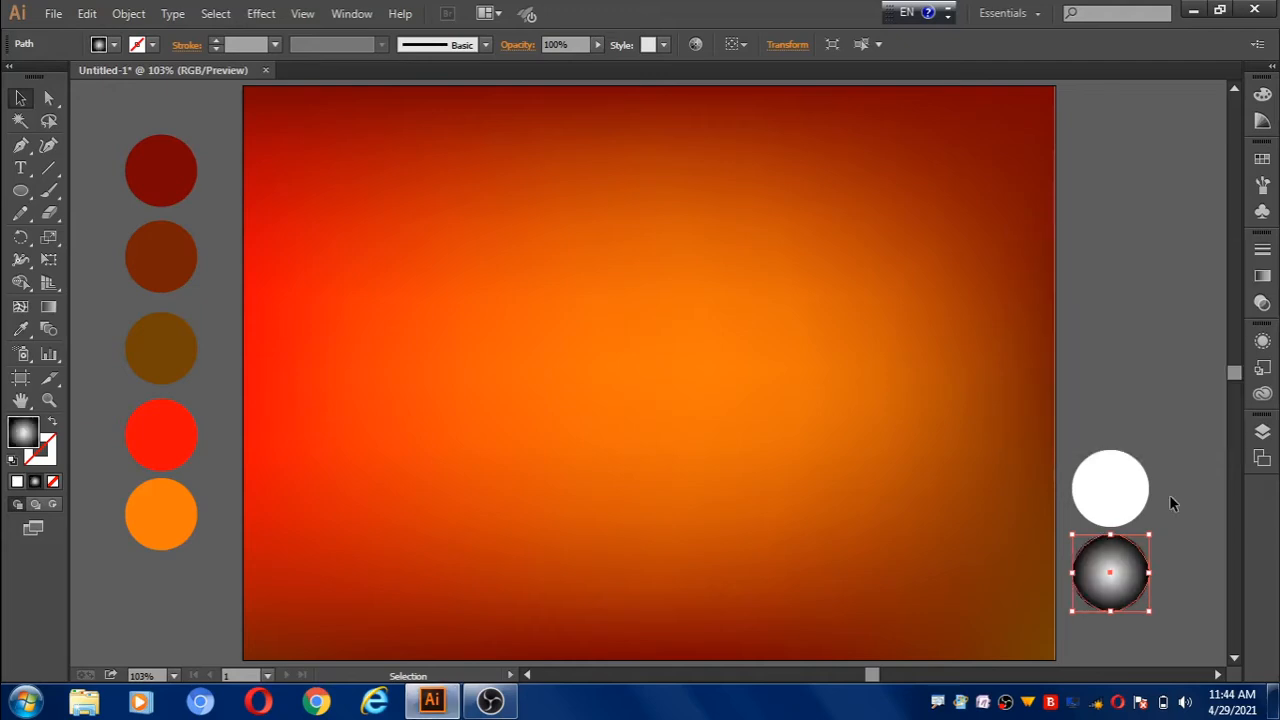
Place the gradient circle over the white circle and align the two at their vertical centers.
left_click_drag(1121, 573, 1119, 498)
left_click_drag(1087, 425, 1129, 494)
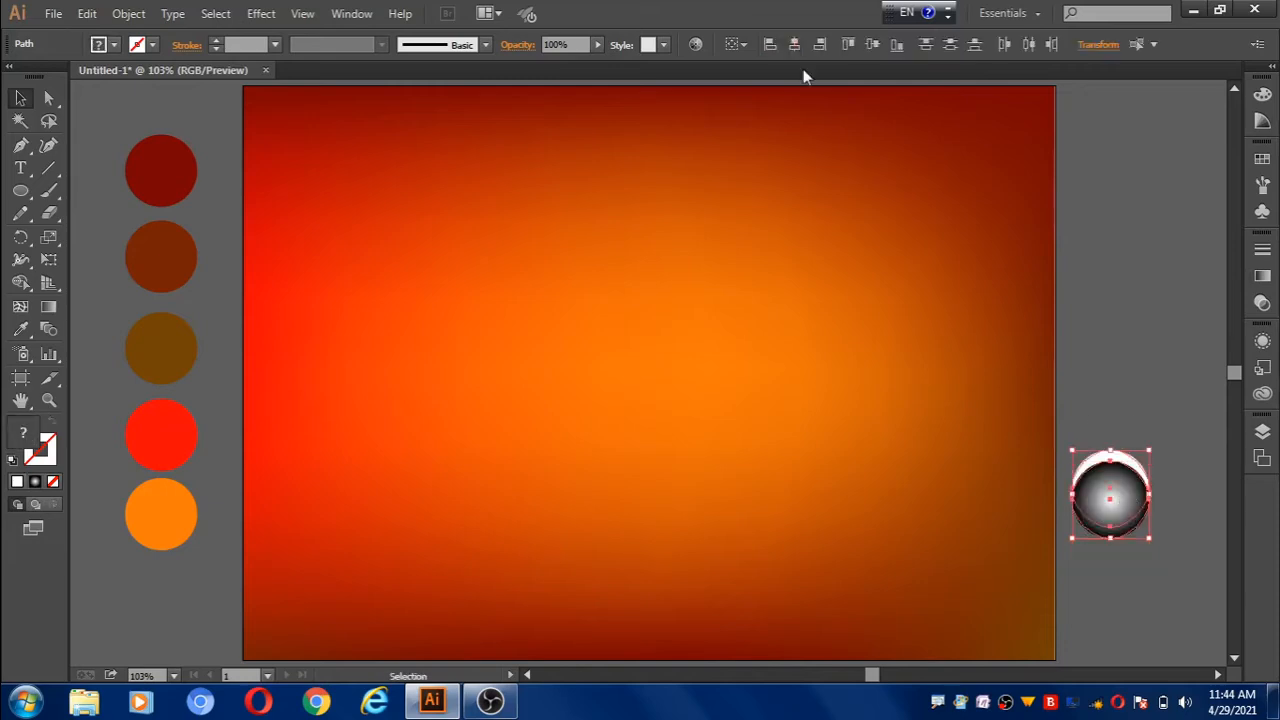
left_click(873, 42)
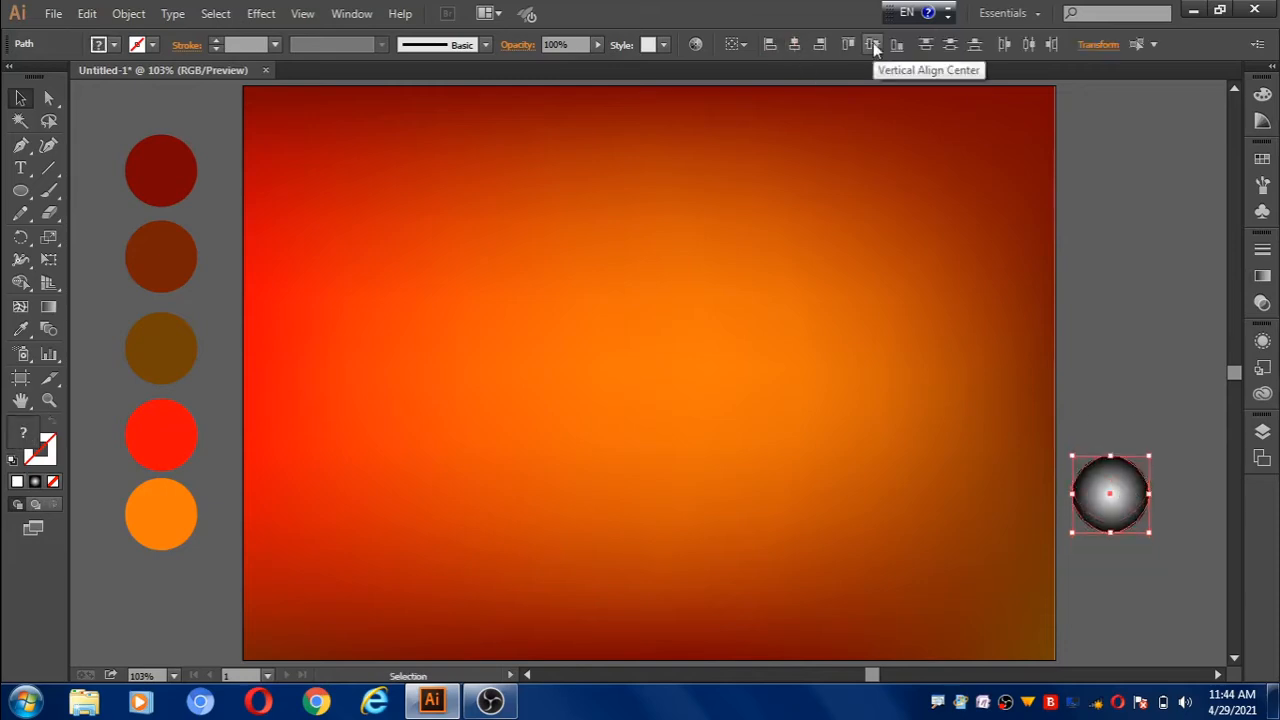
Make an opacity mask from the stacked gradient and white circles.
left_click(1263, 303)
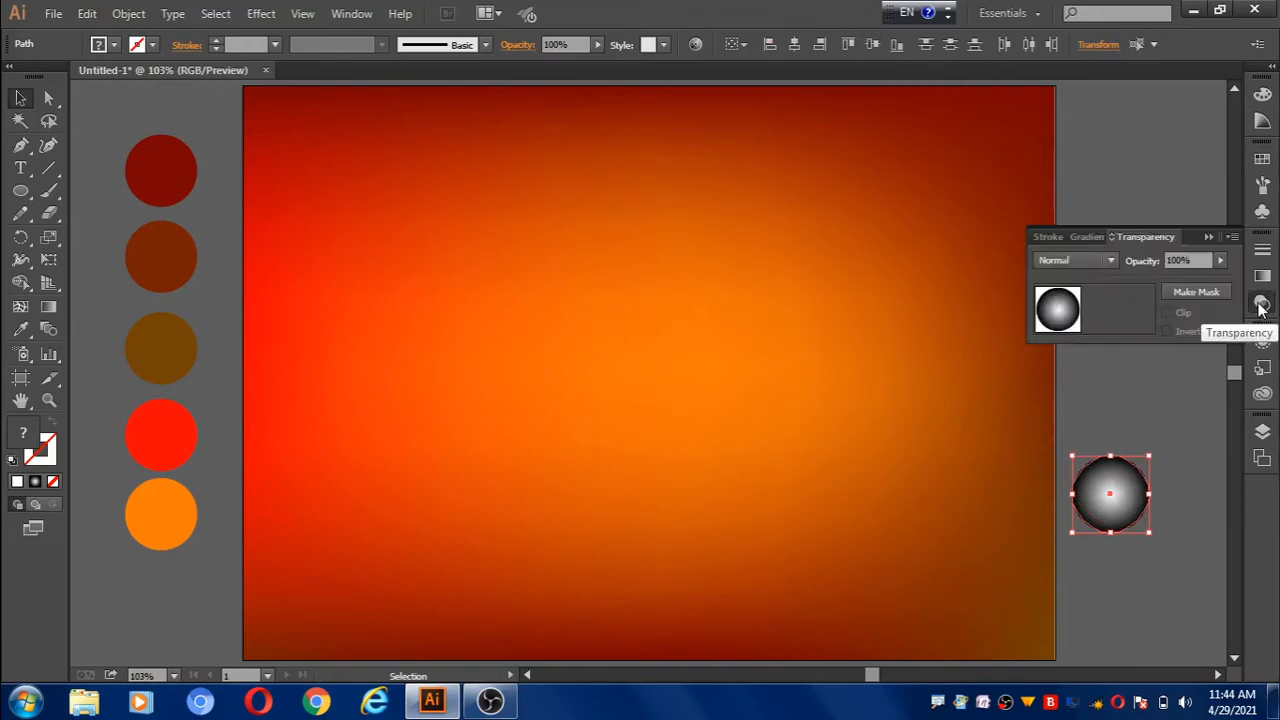
left_click(1203, 292)
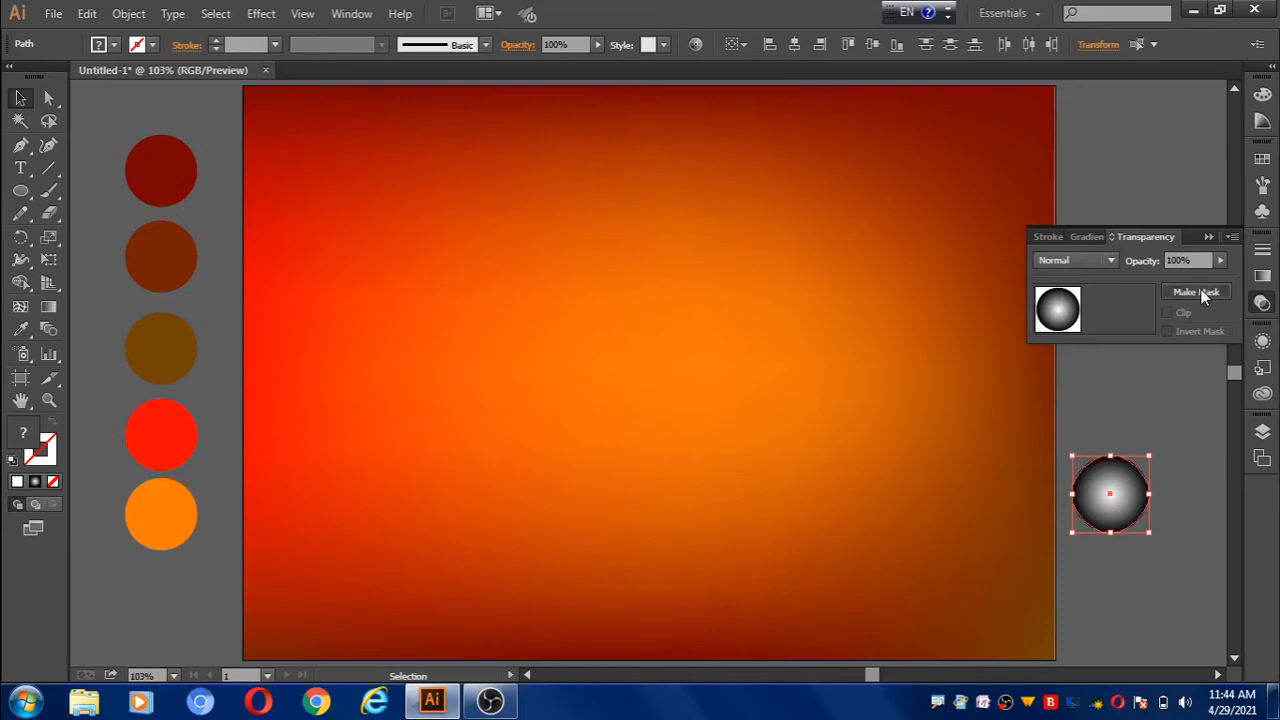
left_click(1263, 303)
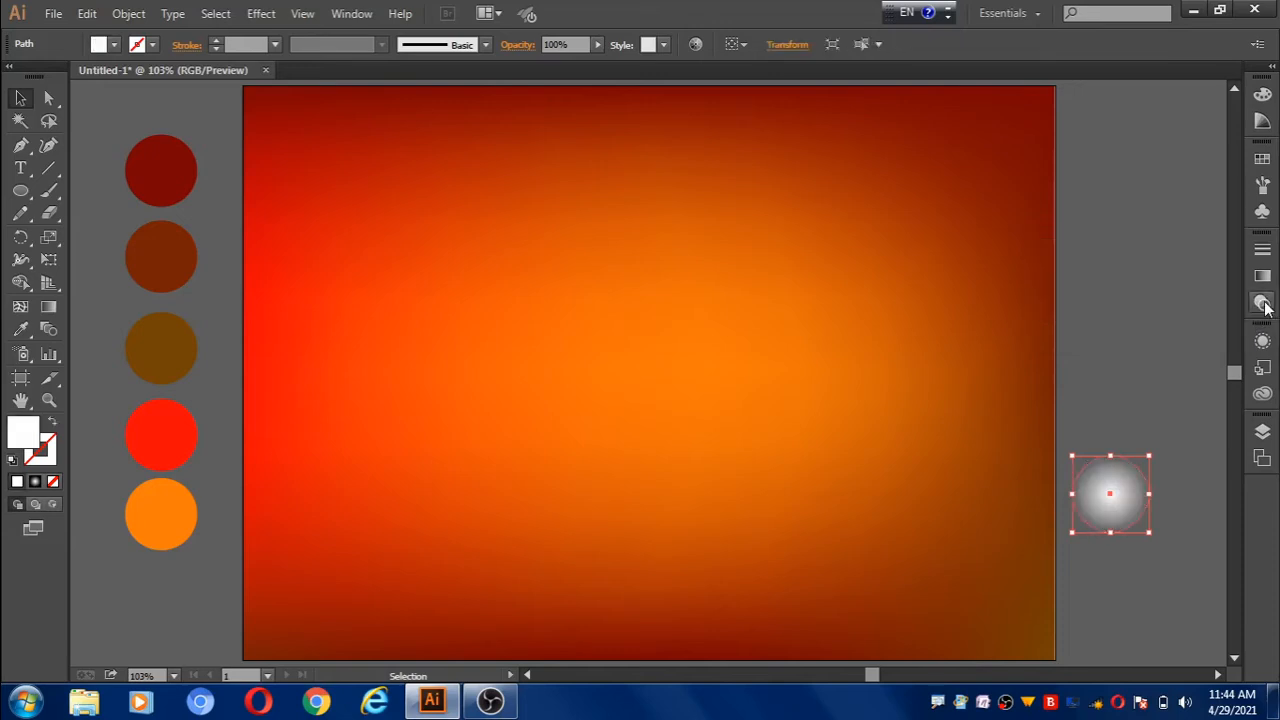
Save the masked glow circle as a new Graphic symbol, then shift the circle slightly away from the artboard and deselect it.
left_click(1262, 213)
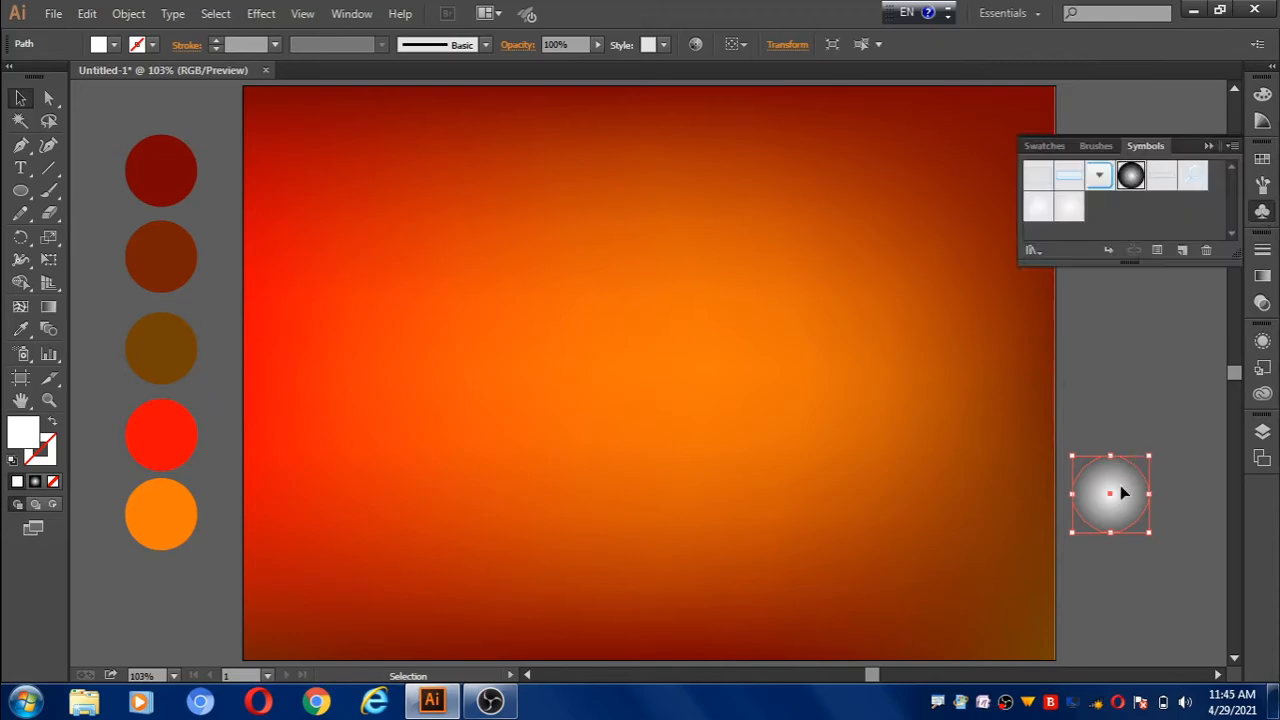
left_click_drag(1117, 497, 1124, 220)
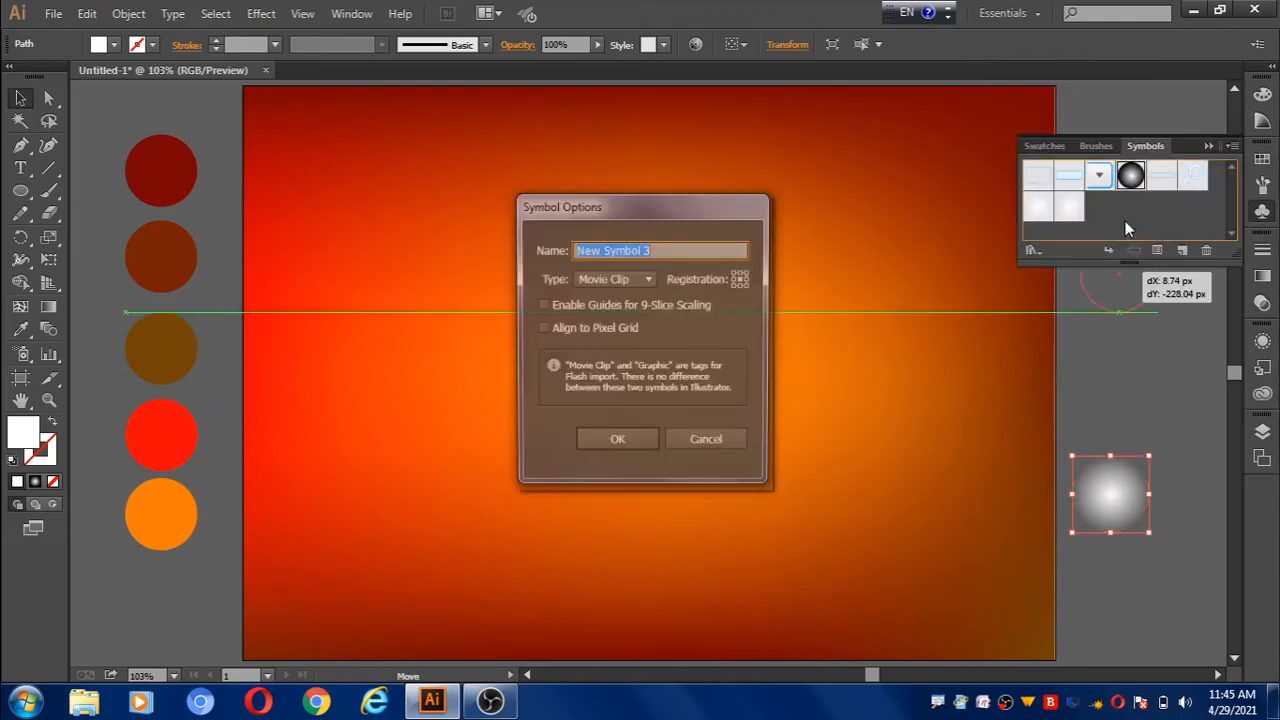
left_click(645, 279)
left_click(616, 322)
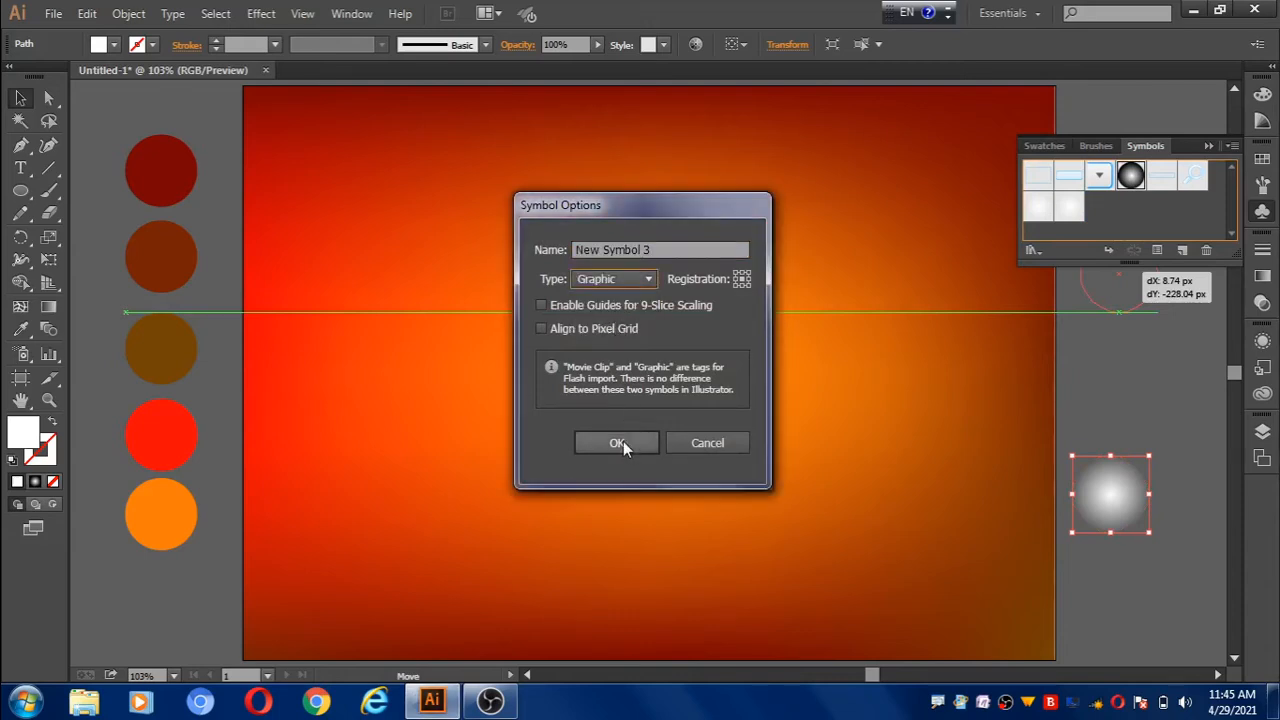
left_click(622, 441)
left_click_drag(1105, 507, 1167, 527)
left_click(1122, 335)
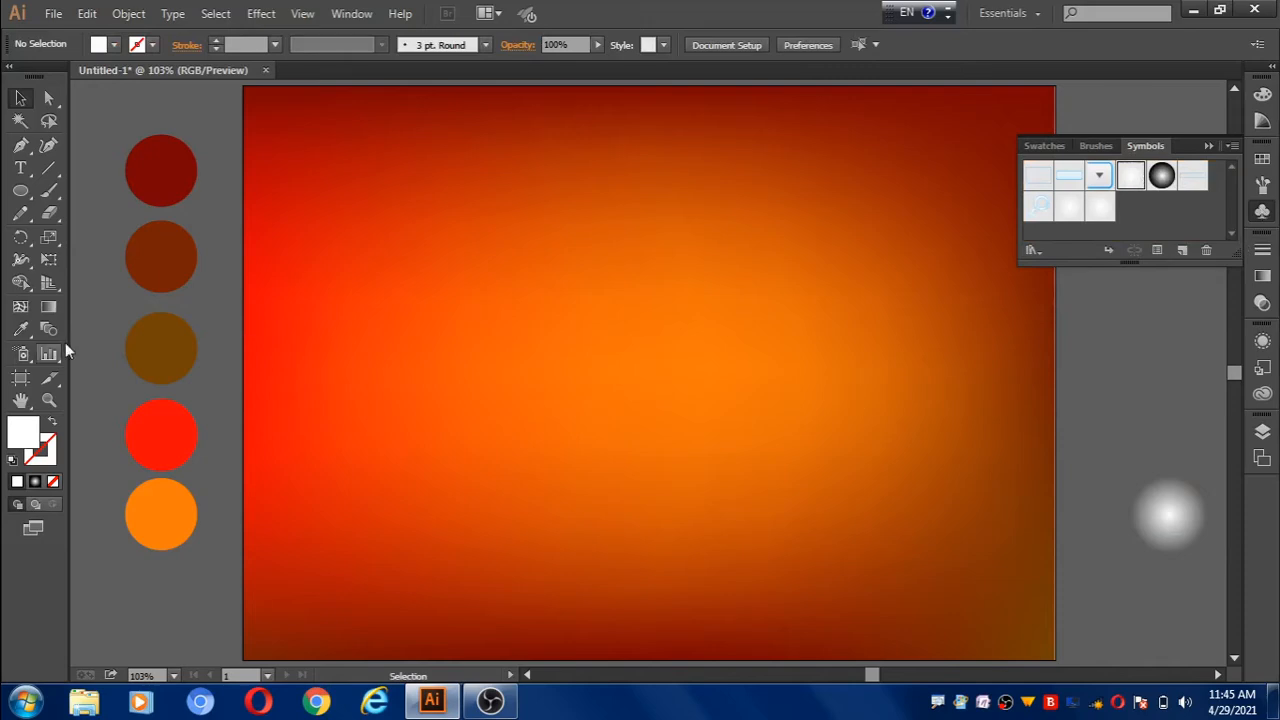
Scatter instances of the new glow symbol across the whole artboard with the Symbol Sprayer tool.
left_click(22, 356)
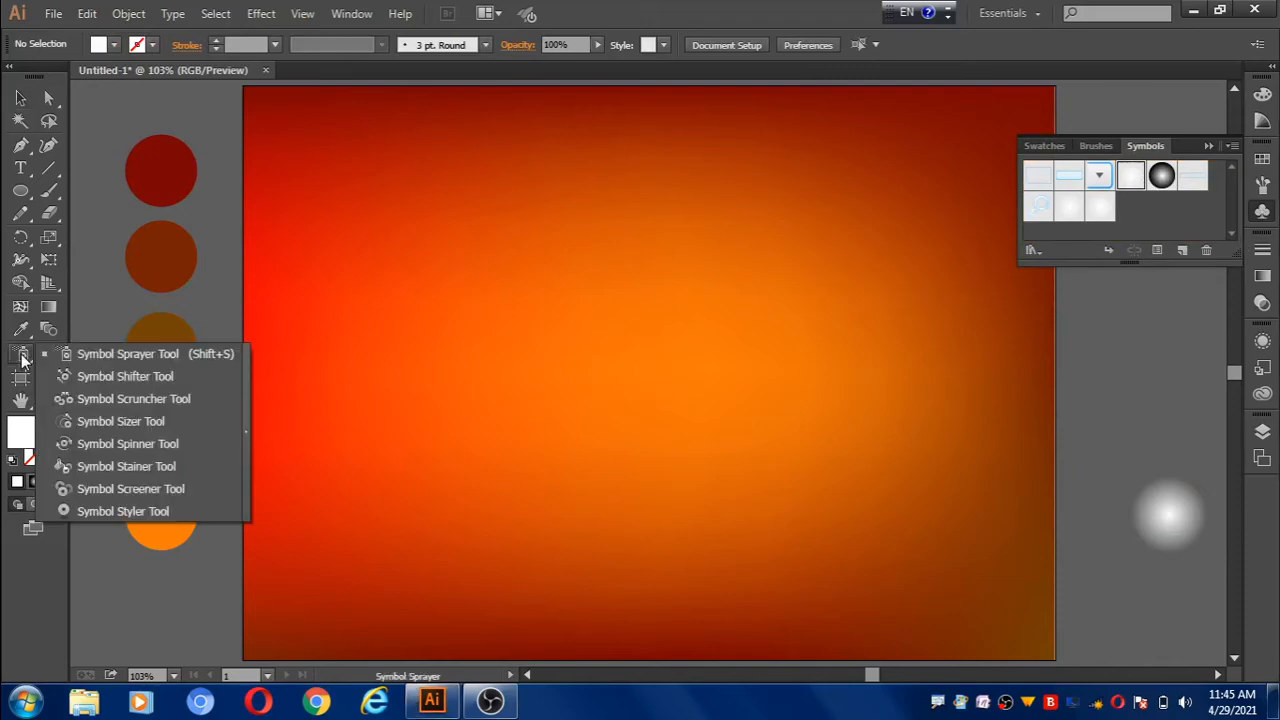
left_click(113, 362)
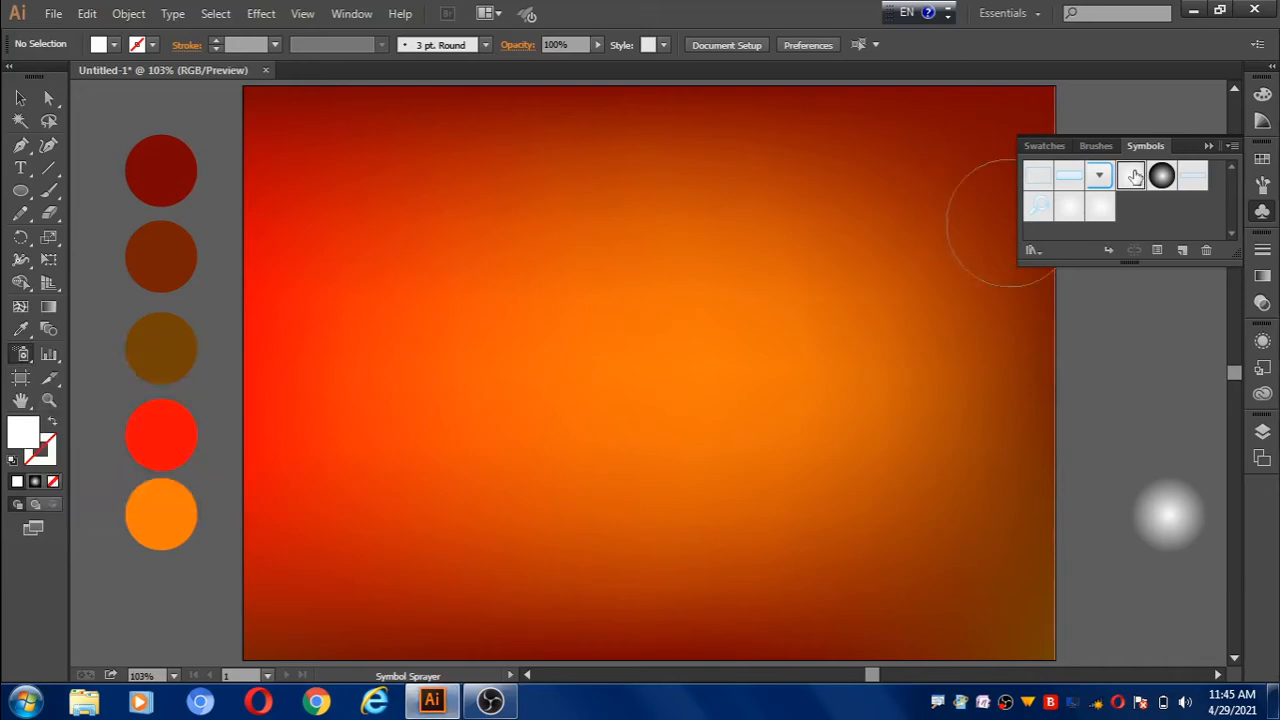
left_click(1133, 178)
left_click(1262, 214)
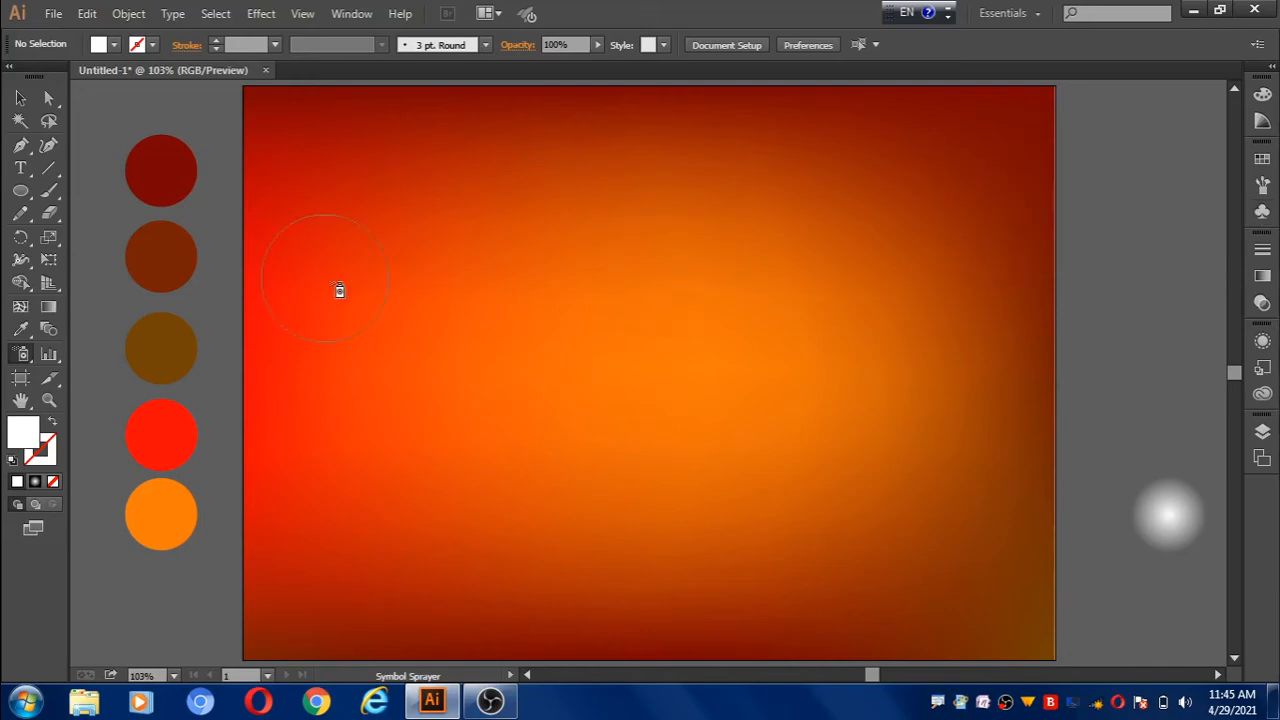
left_click(367, 229)
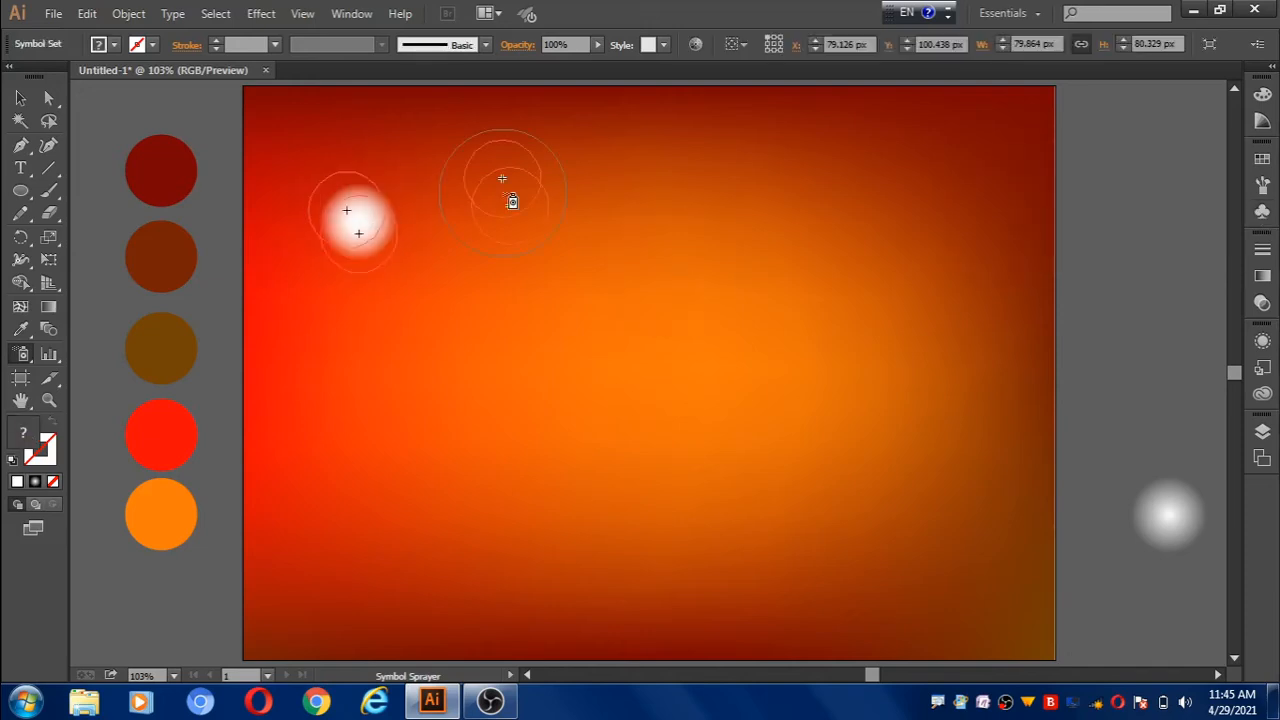
left_click(688, 355)
left_click(528, 392)
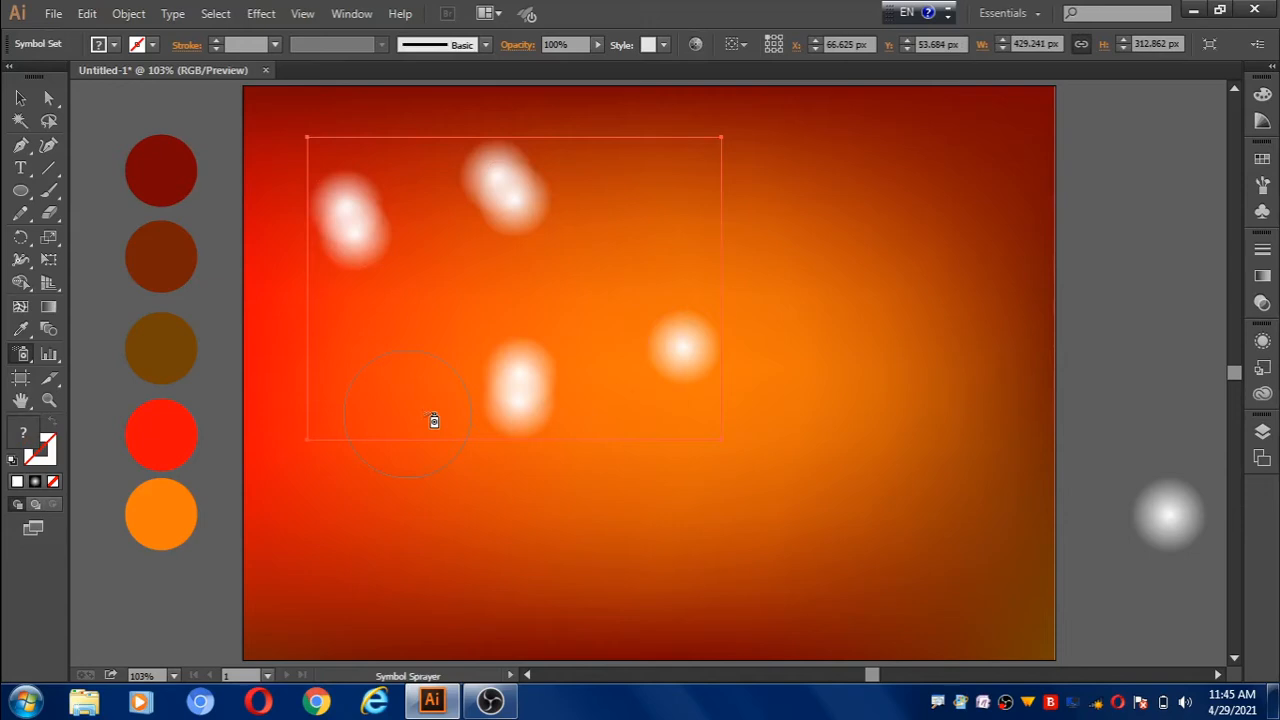
left_click(433, 420)
left_click(320, 497)
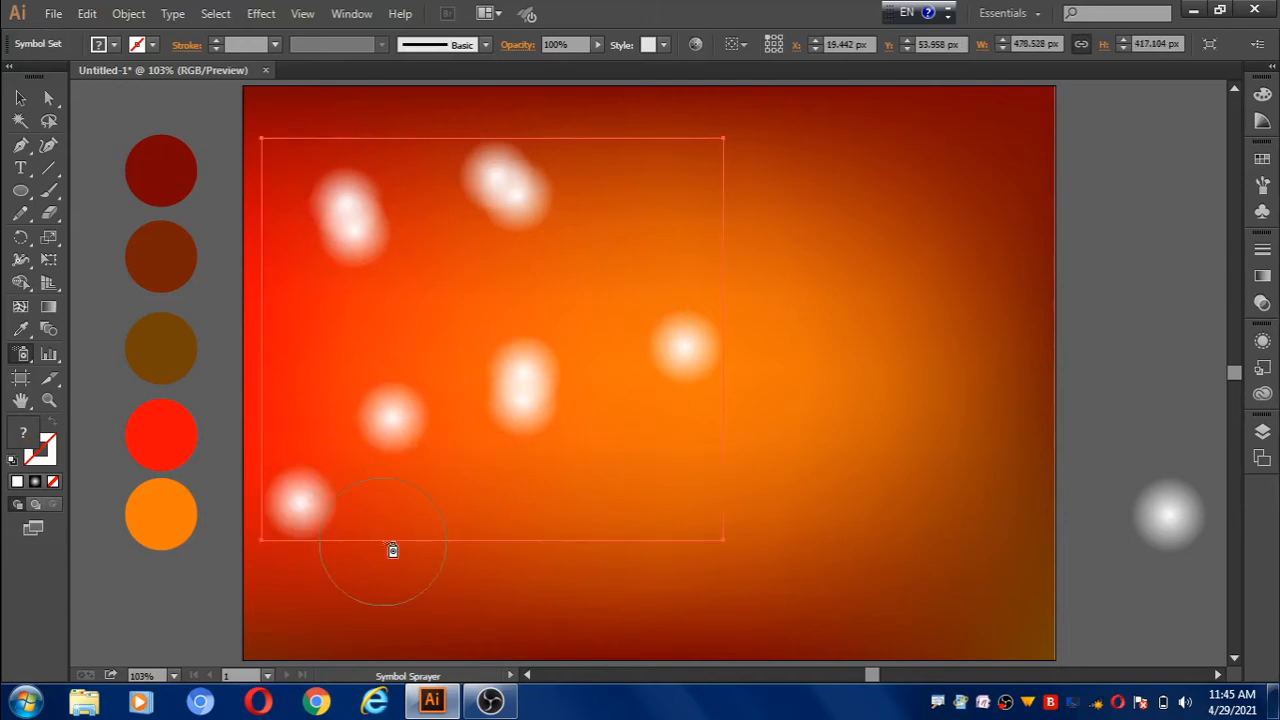
left_click(392, 550)
left_click(545, 590)
left_click(736, 575)
left_click(875, 575)
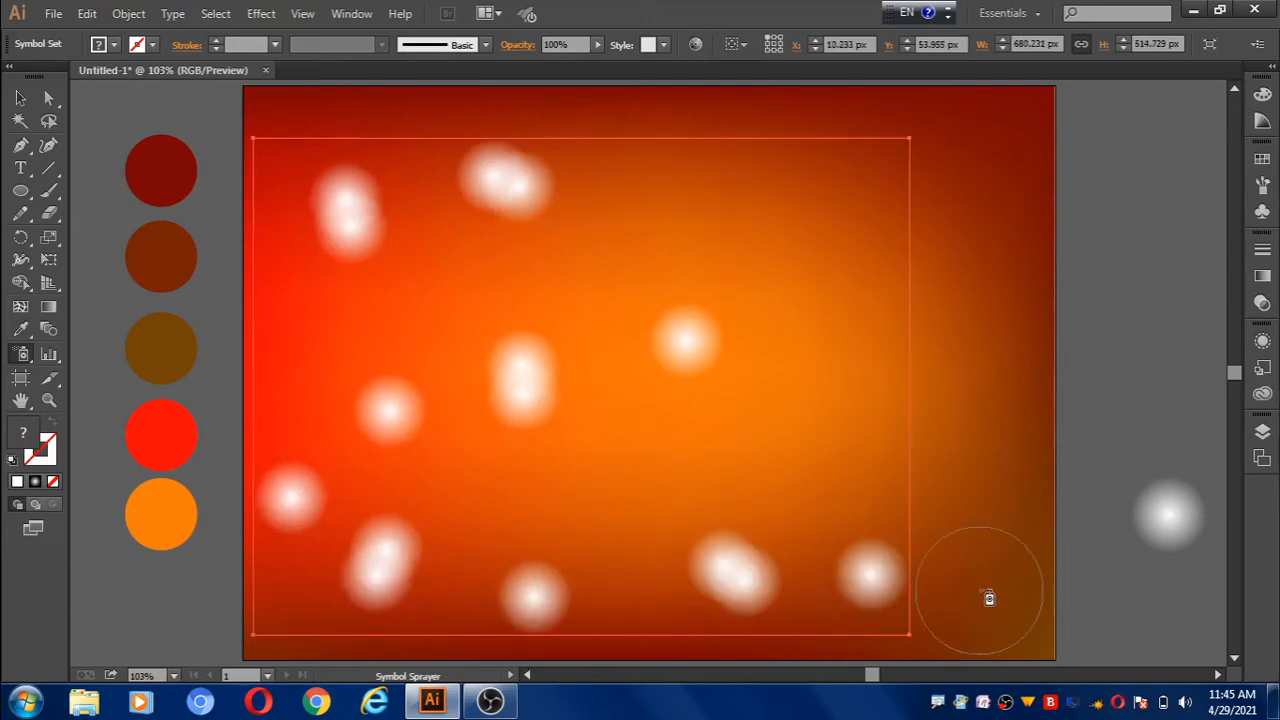
left_click(989, 598)
left_click(996, 458)
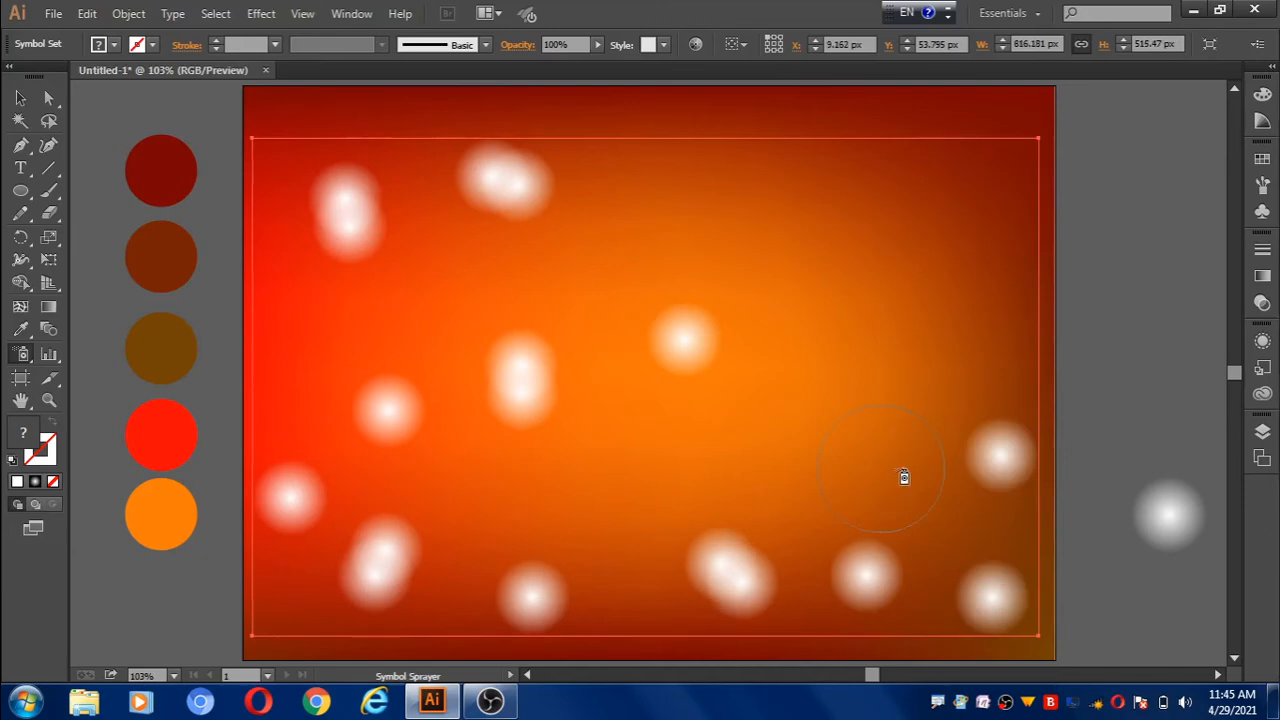
left_click(862, 468)
left_click(725, 437)
left_click(577, 490)
left_click(614, 252)
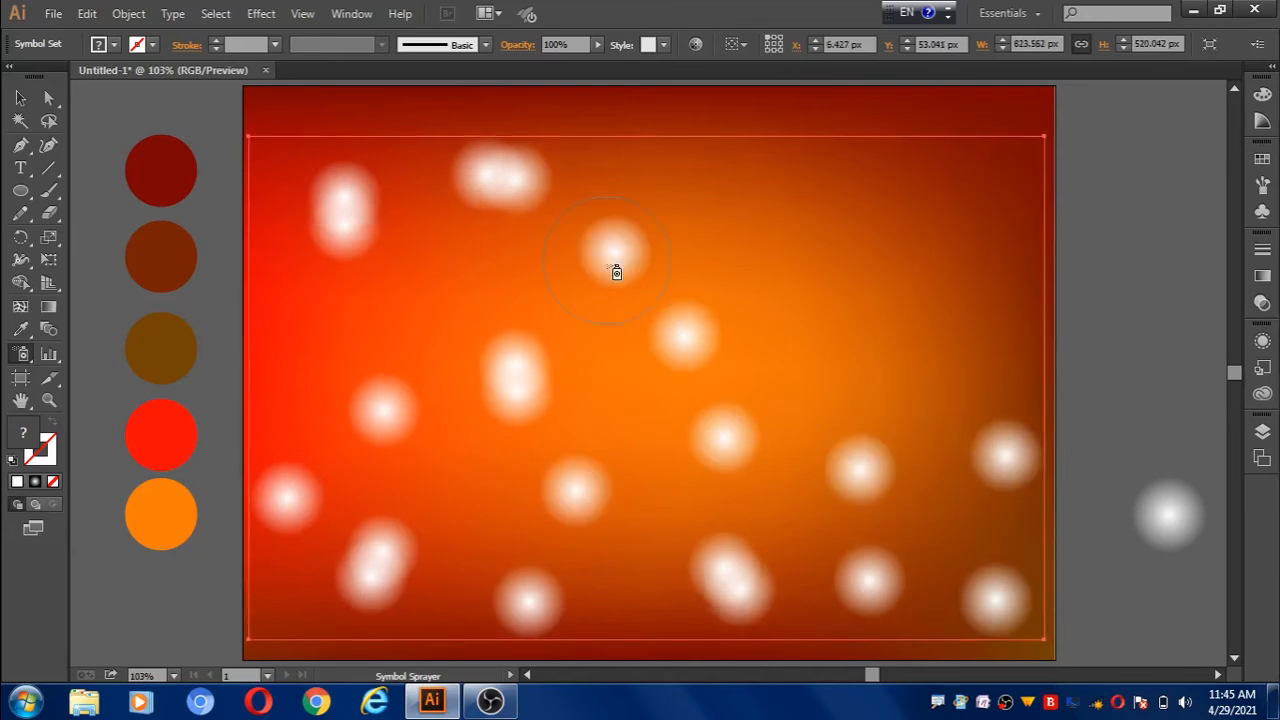
left_click(652, 132)
left_click(800, 187)
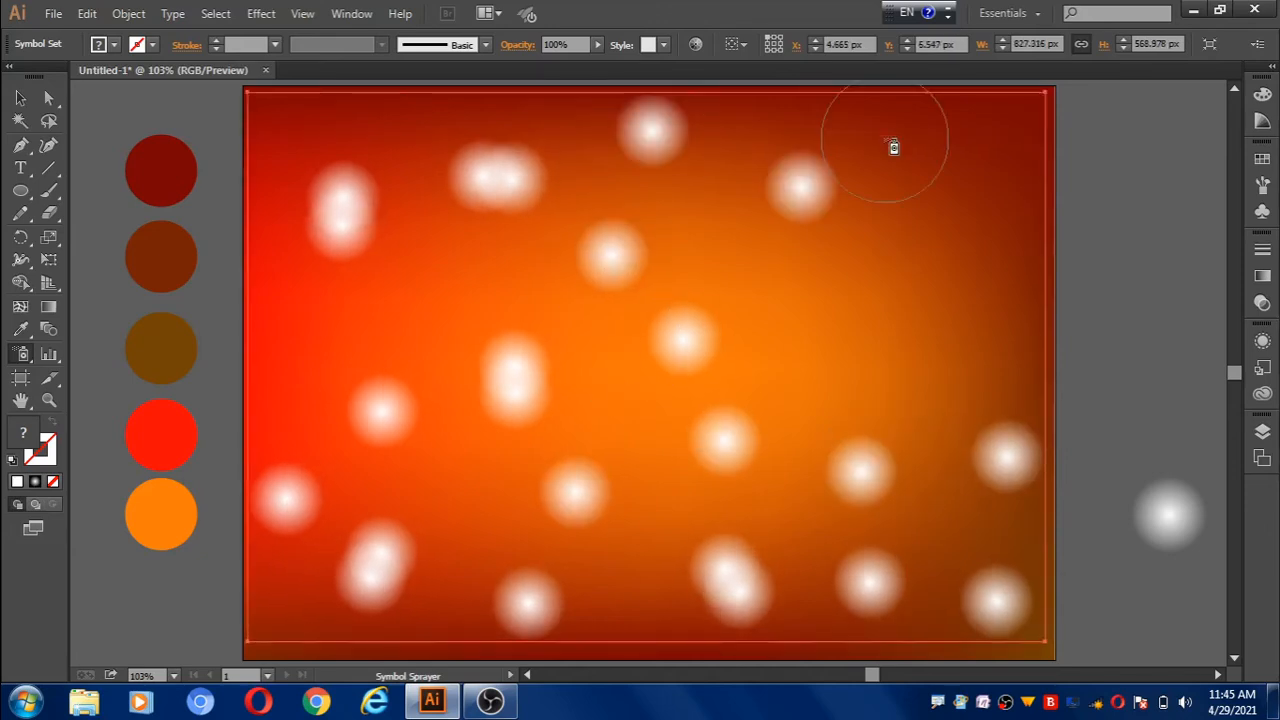
left_click(895, 128)
left_click(1018, 162)
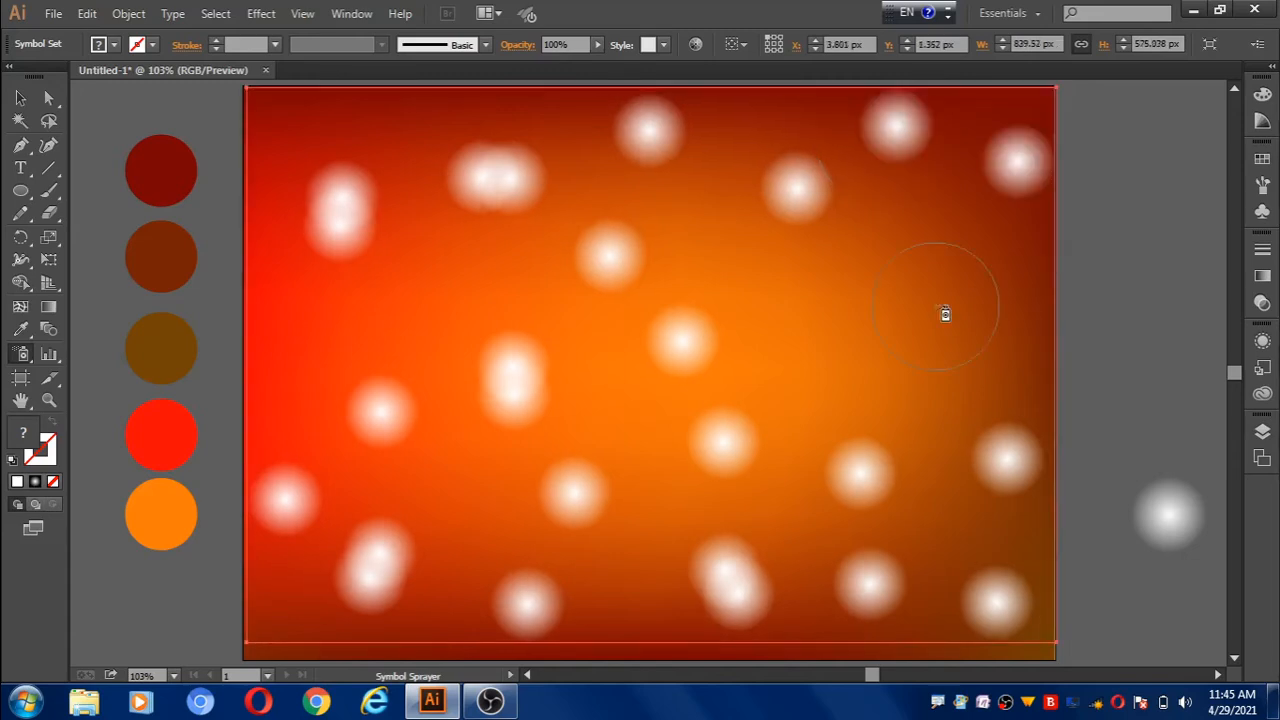
left_click(948, 308)
left_click(808, 335)
left_click(460, 272)
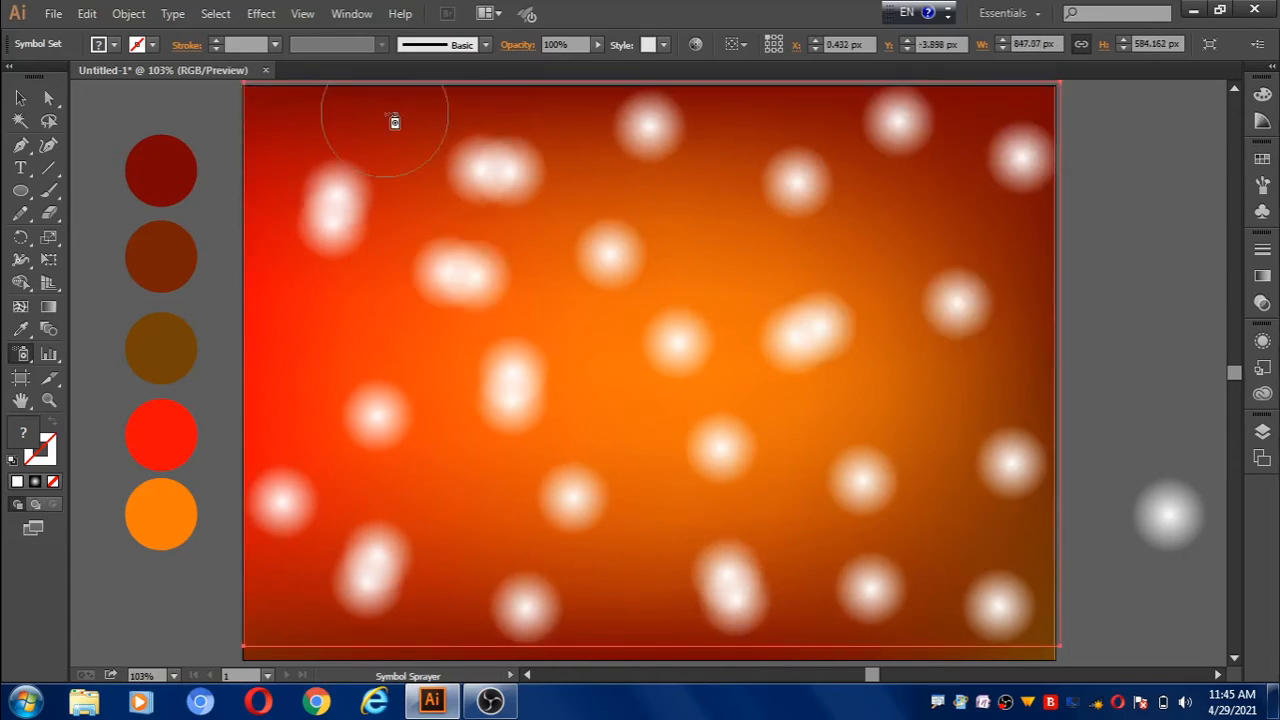
left_click(375, 100)
left_click(270, 115)
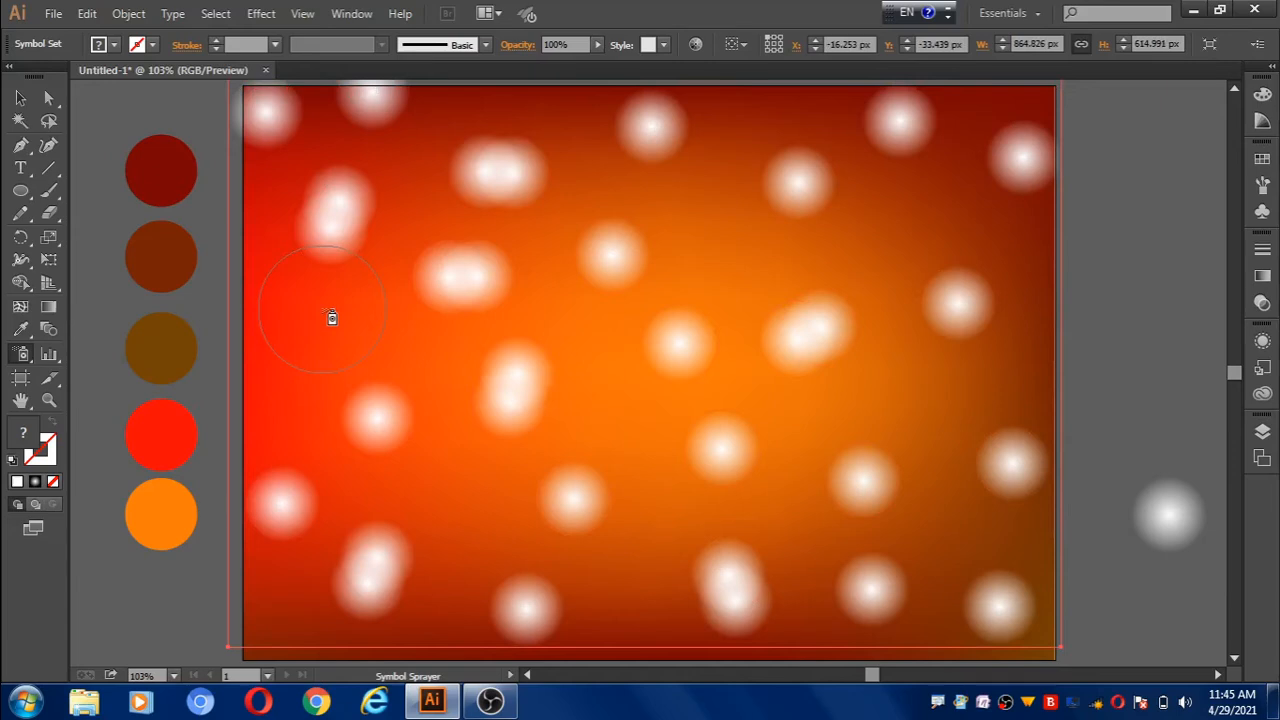
left_click(334, 318)
Snap the sprayed symbol set to the artboard's upper-left corner and scale it to the artboard's size, about 841.89 x 595.63 px.
left_click(30, 101)
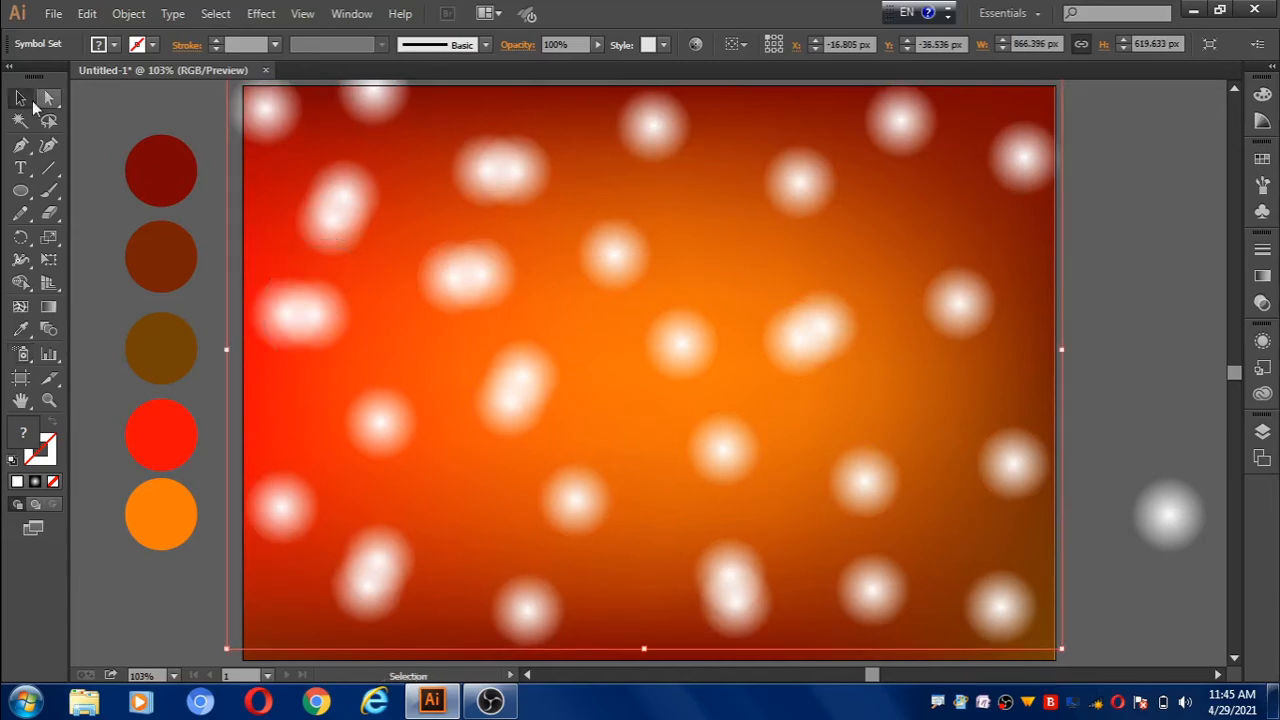
left_click_drag(225, 132, 241, 168)
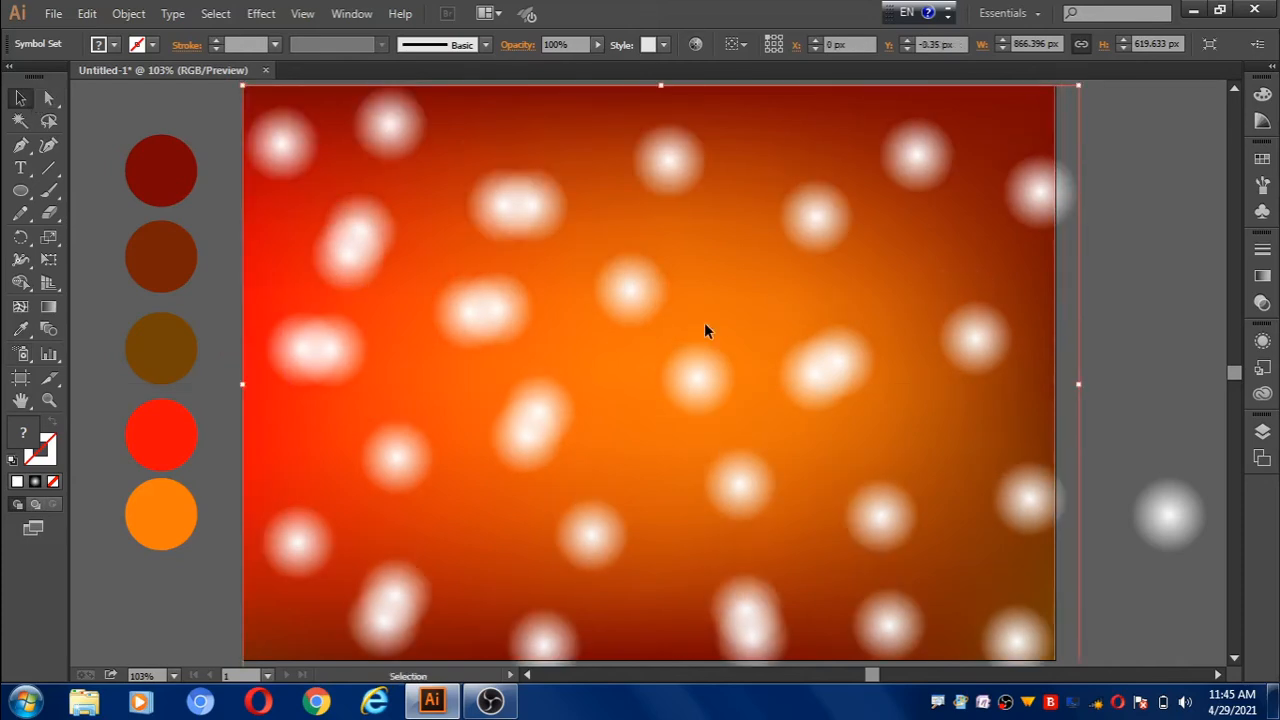
key("ctrl")
key("ctrl+minus")
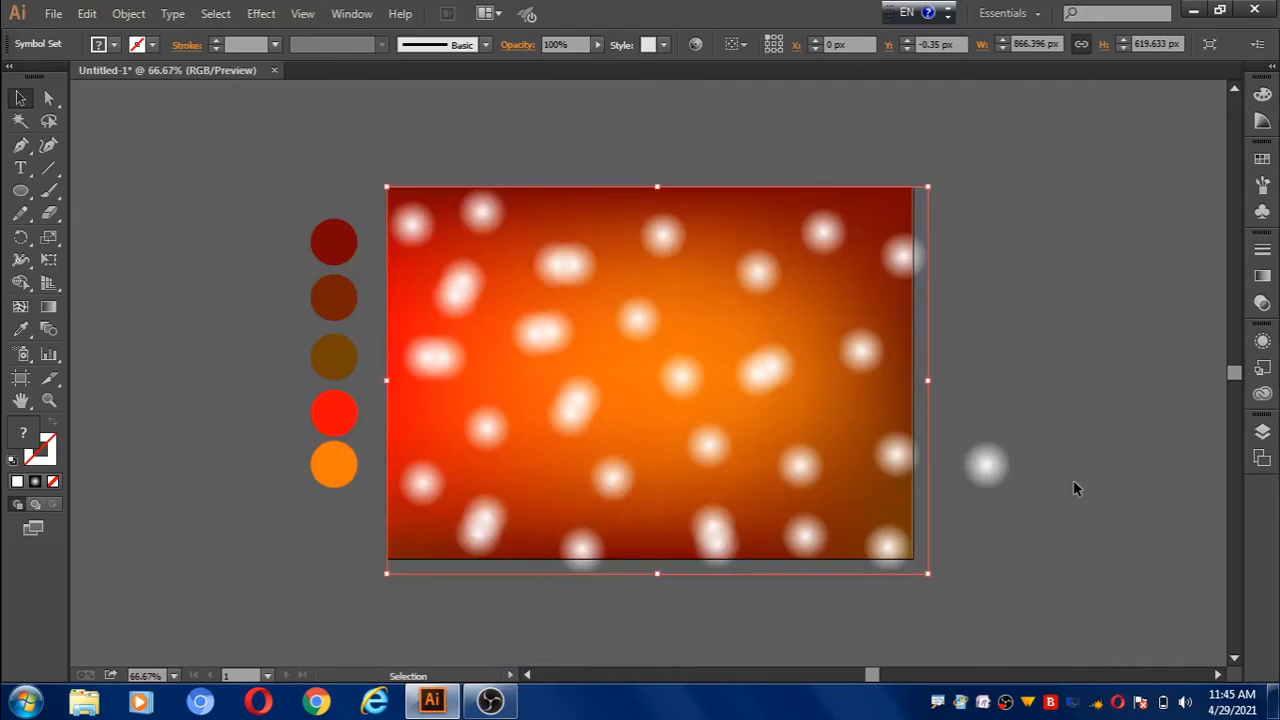
left_click_drag(928, 573, 914, 557)
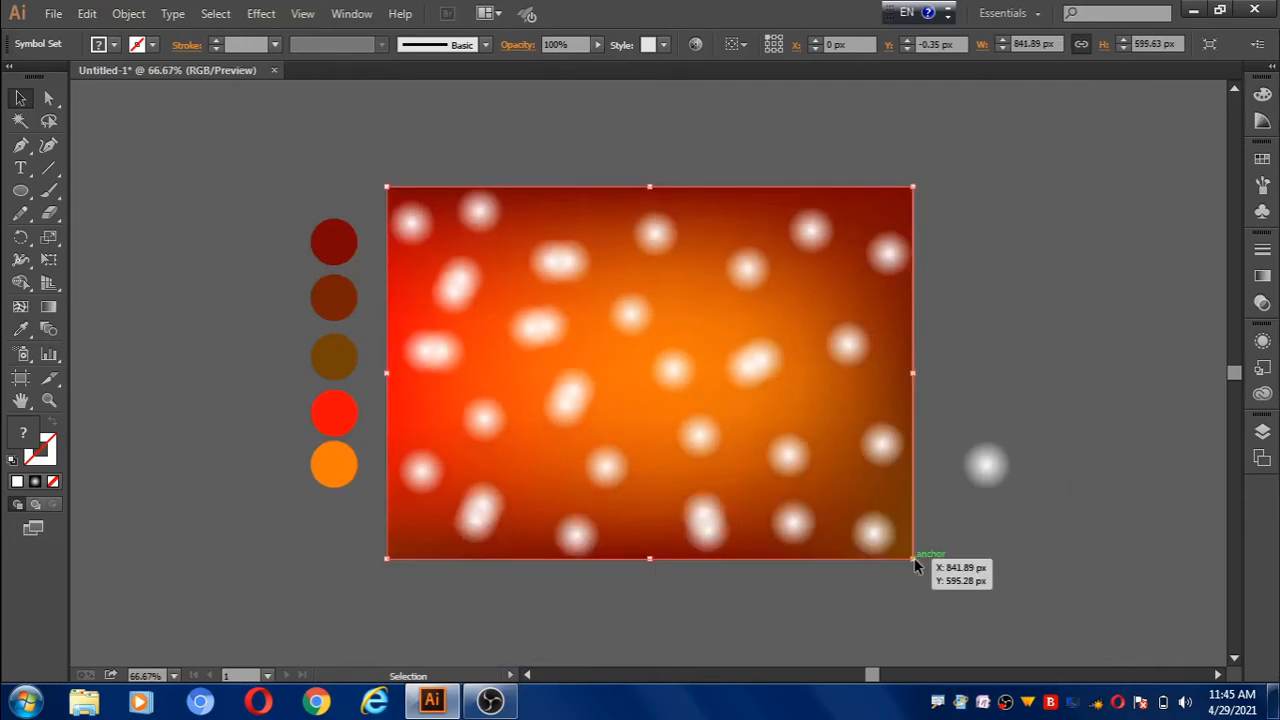
key("ctrl+0")
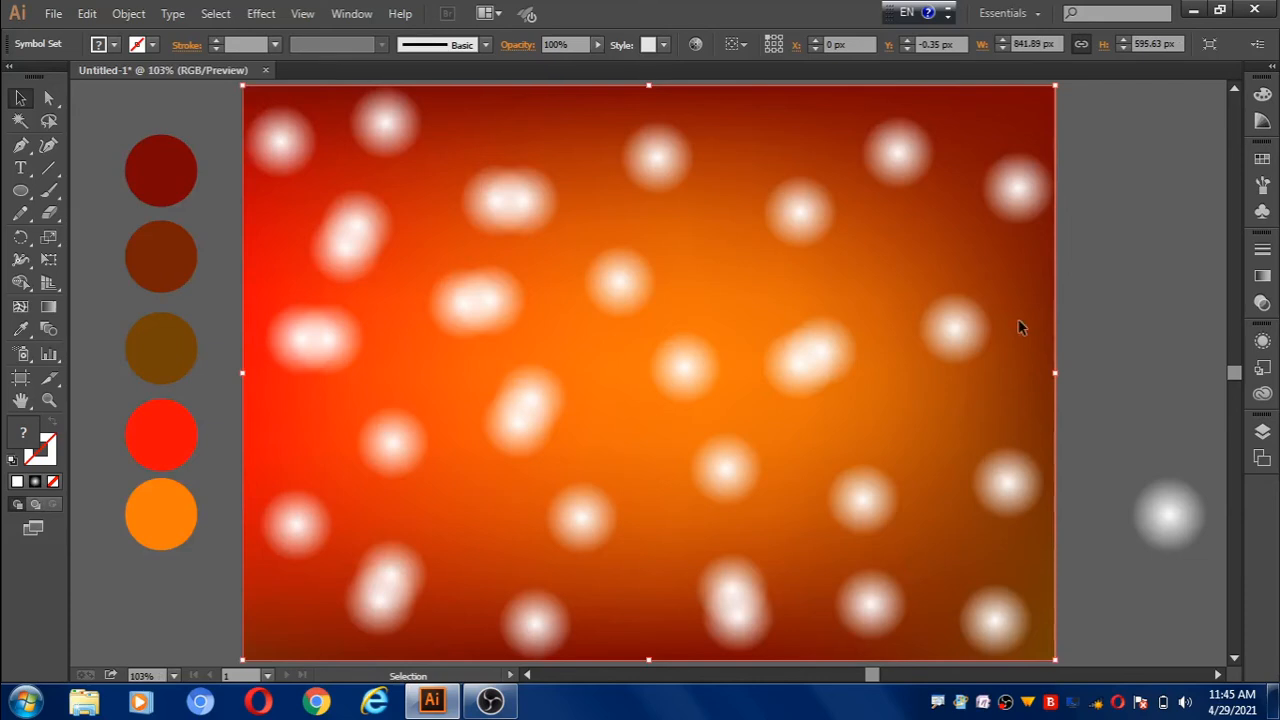
Set the symbol set's blending mode to Overlay and its opacity to 84%.
left_click(1263, 304)
left_click(1112, 260)
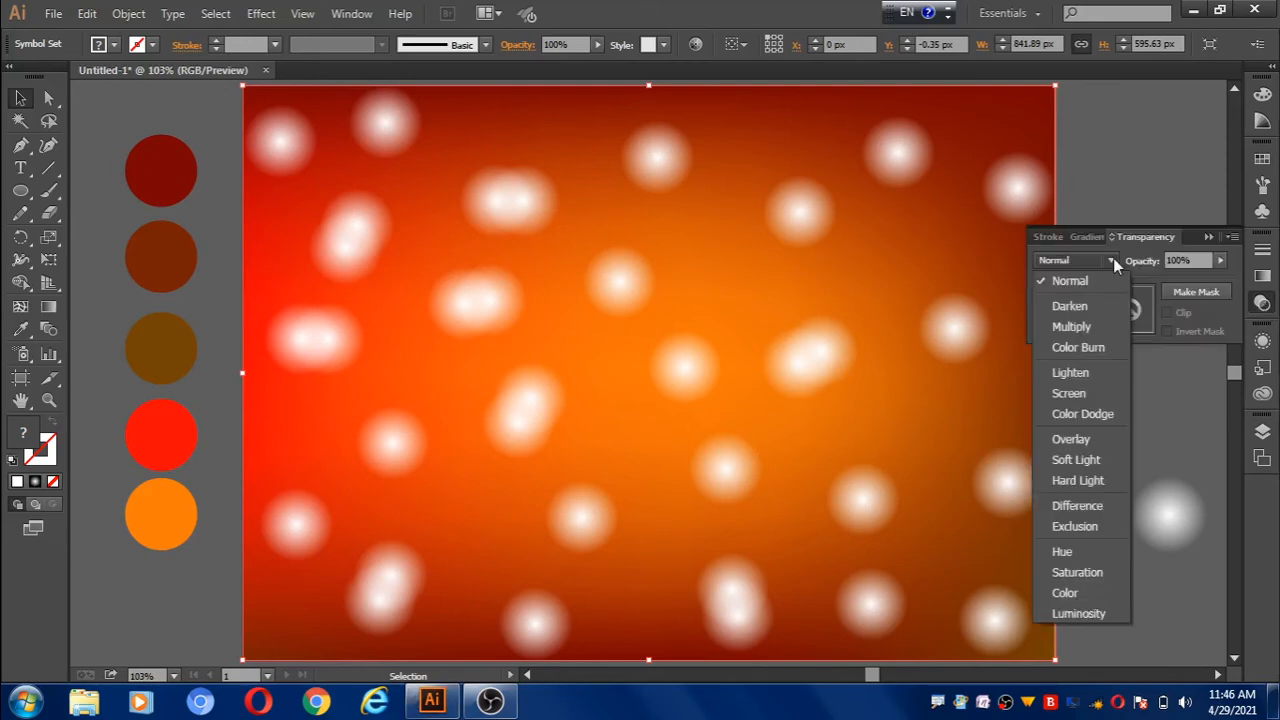
left_click(1072, 441)
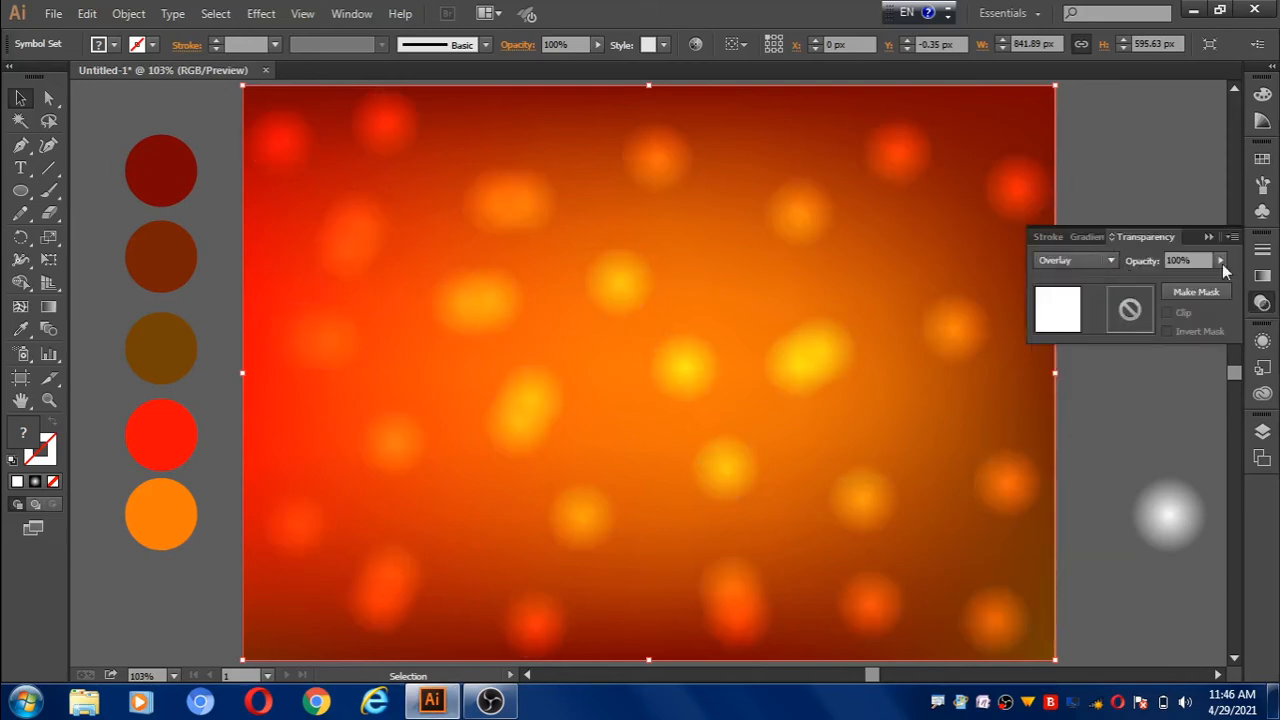
left_click_drag(1222, 263, 1211, 285)
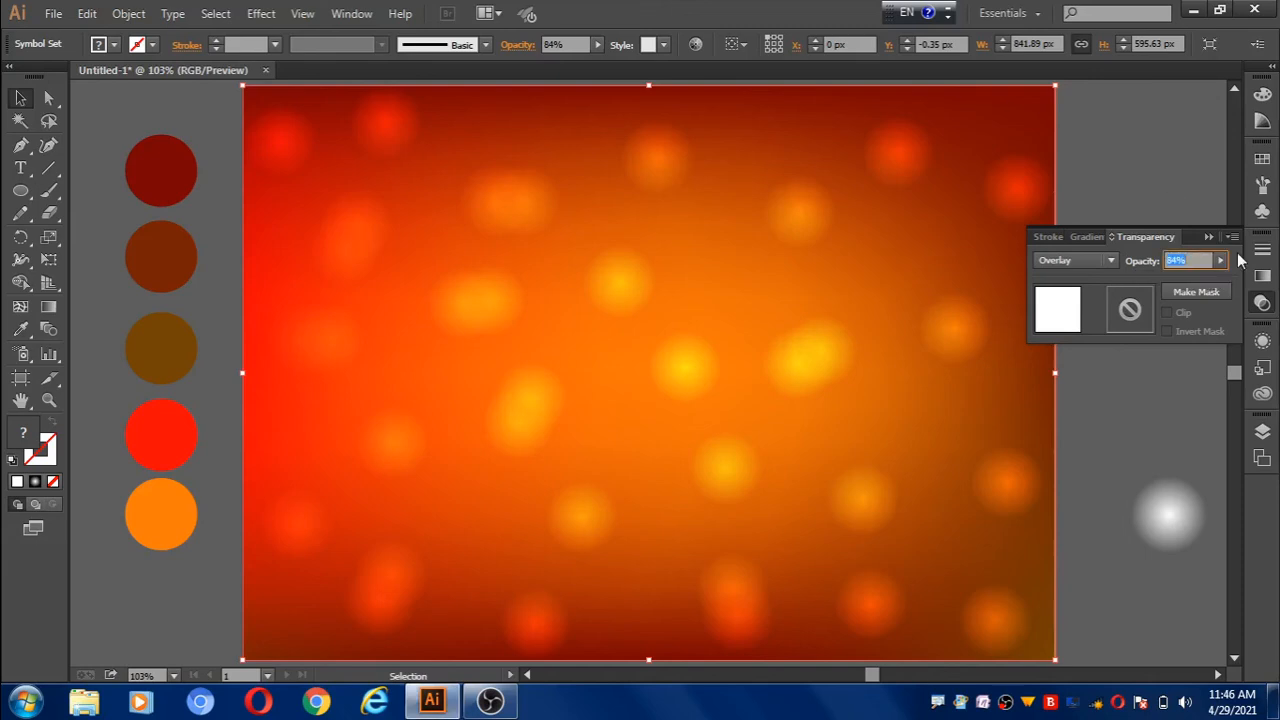
left_click(1261, 302)
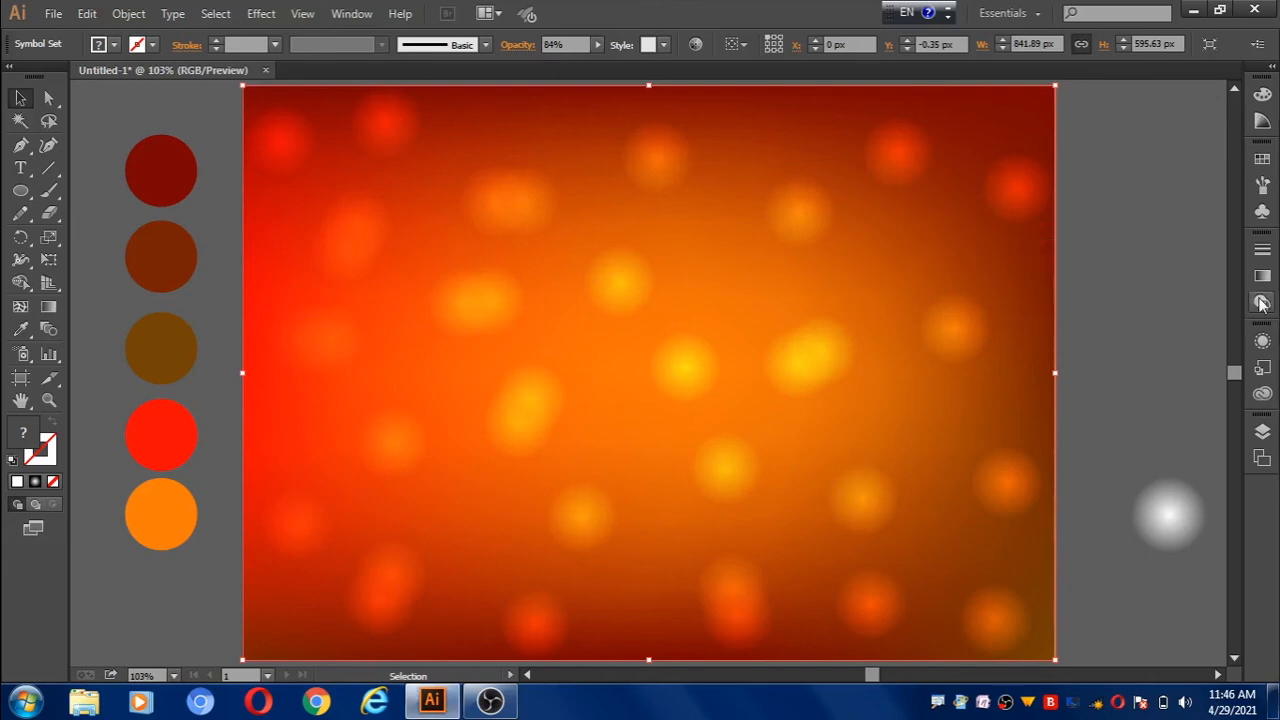
Delete the leftover glow symbol instance beside the artboard.
left_click(1187, 524)
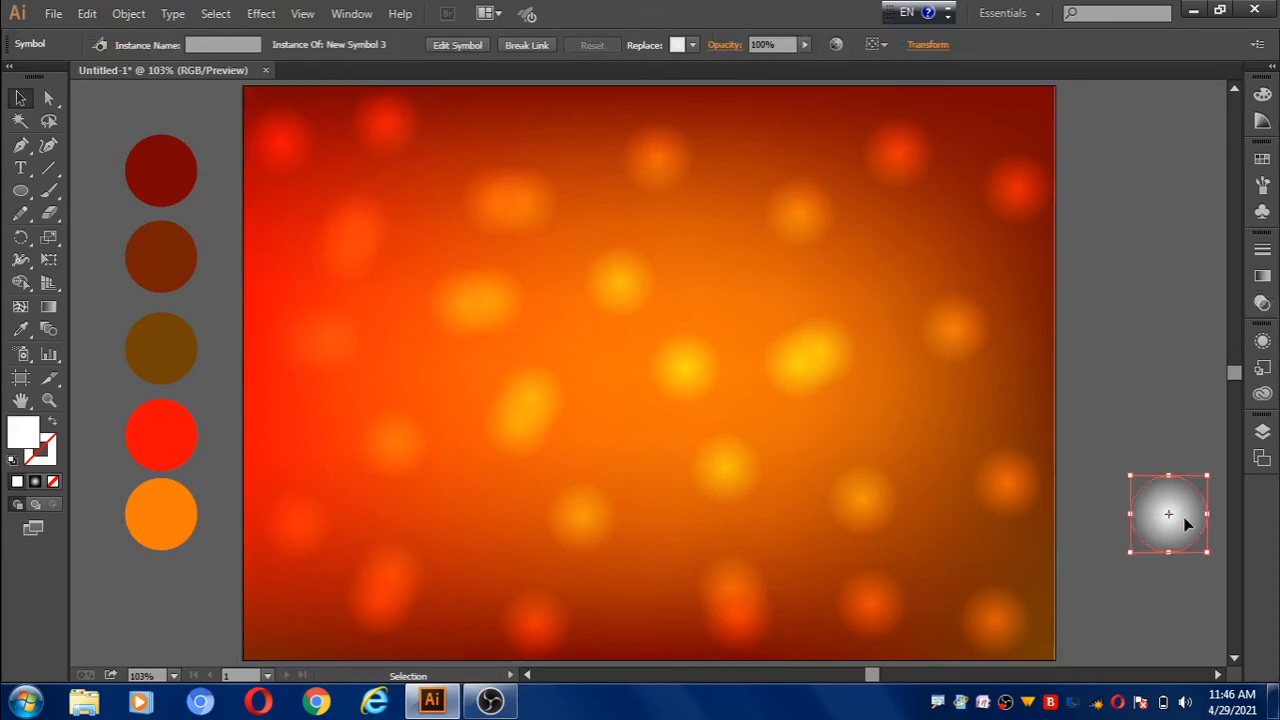
key("Delete")
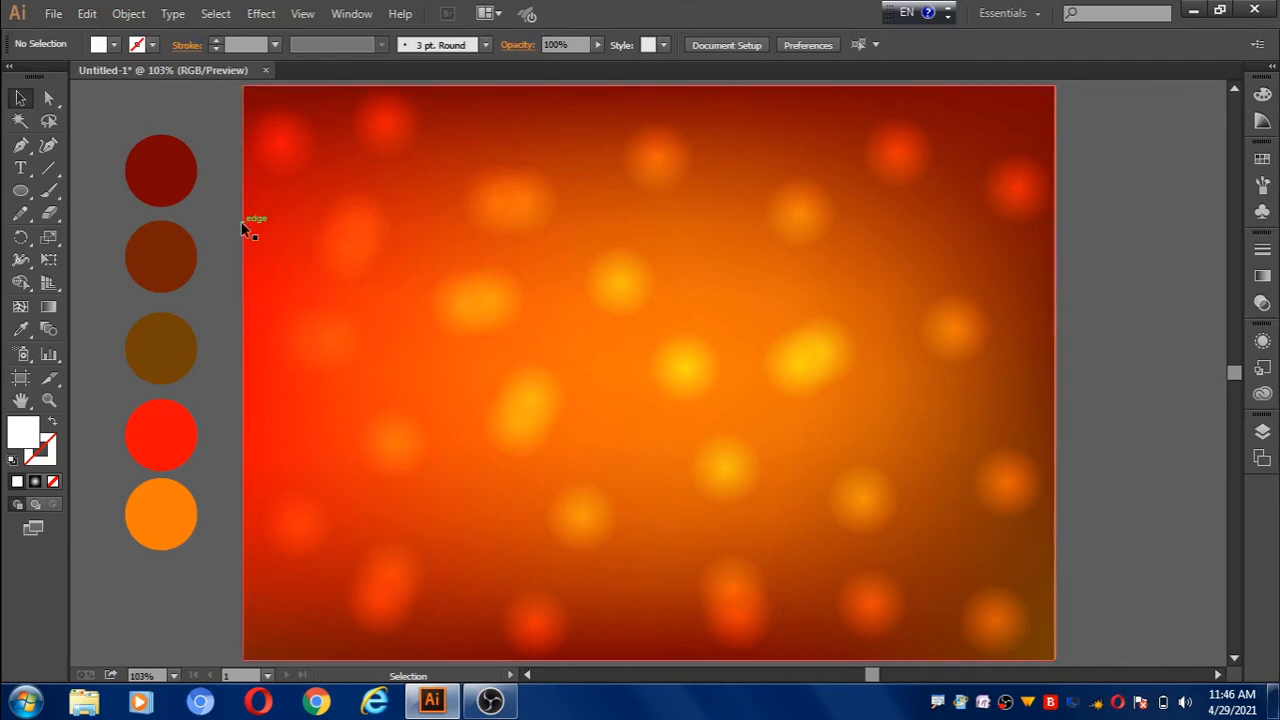
Try to select the column of five color swatch circles beside the artboard.
mouse_move(110, 115)
left_mouse_down()
mouse_move(190, 265)
mouse_move(206, 551)
left_mouse_up()
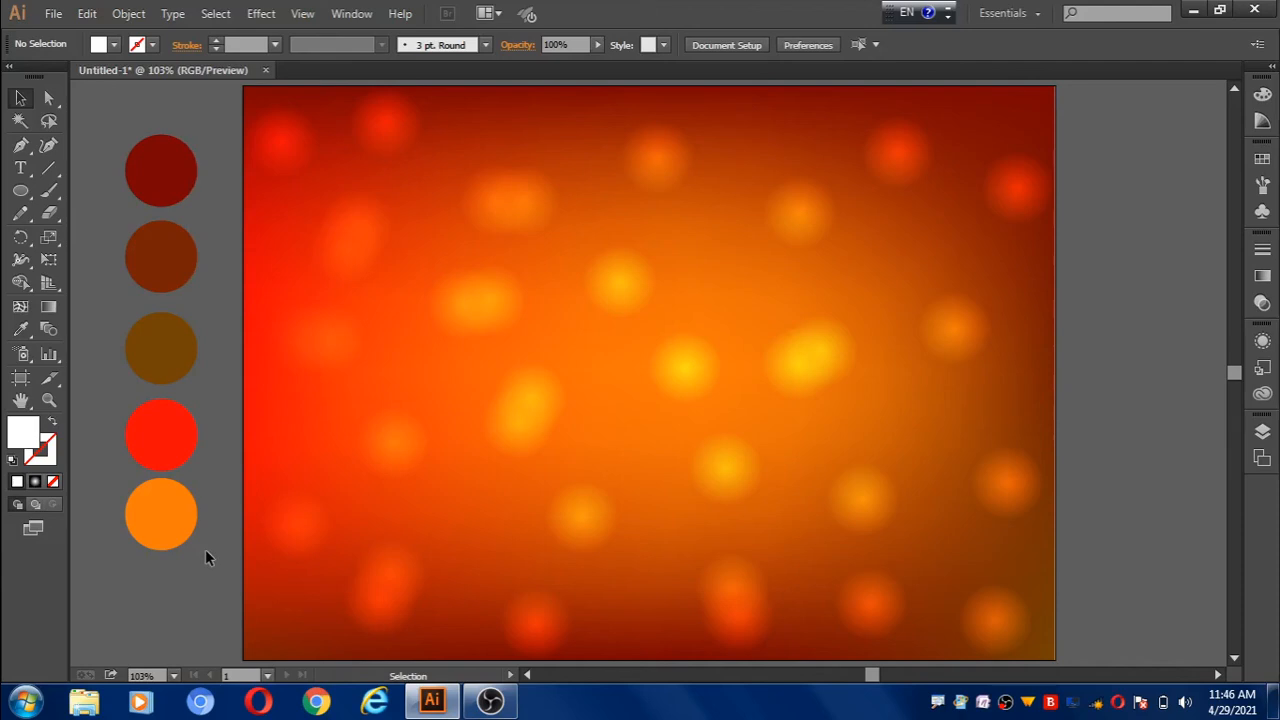